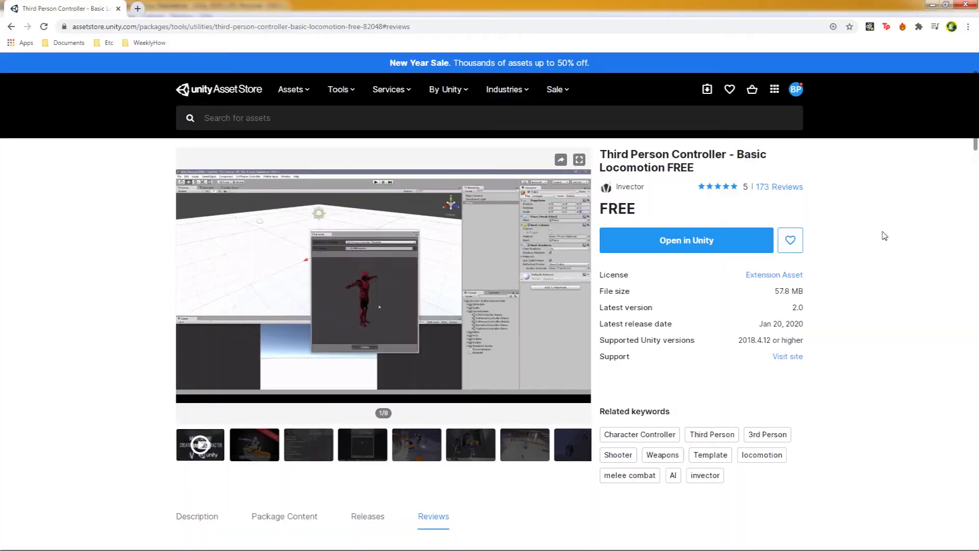
scroll(884, 235, "down", 8)
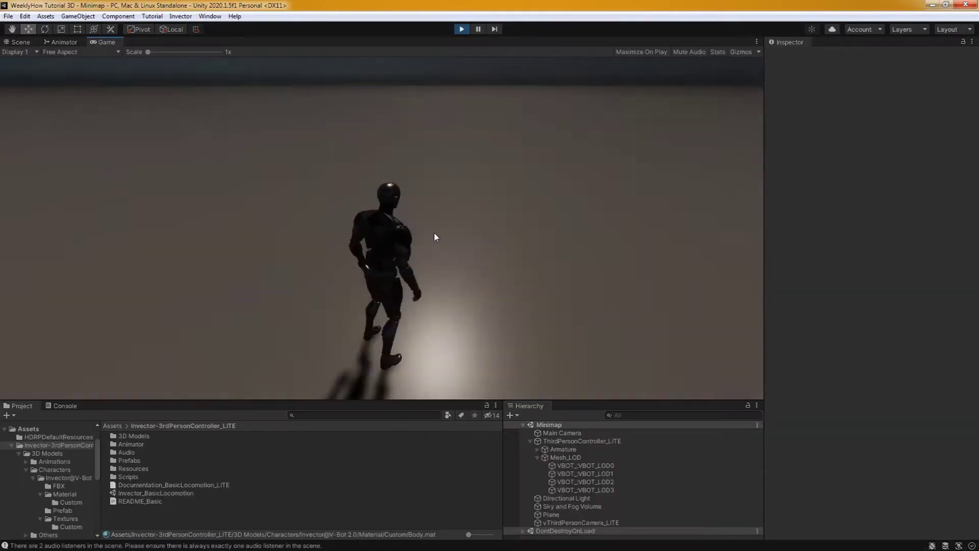
Test the third-person character's walking and jumping in the running game.
key("w")
key("a")
key("space")
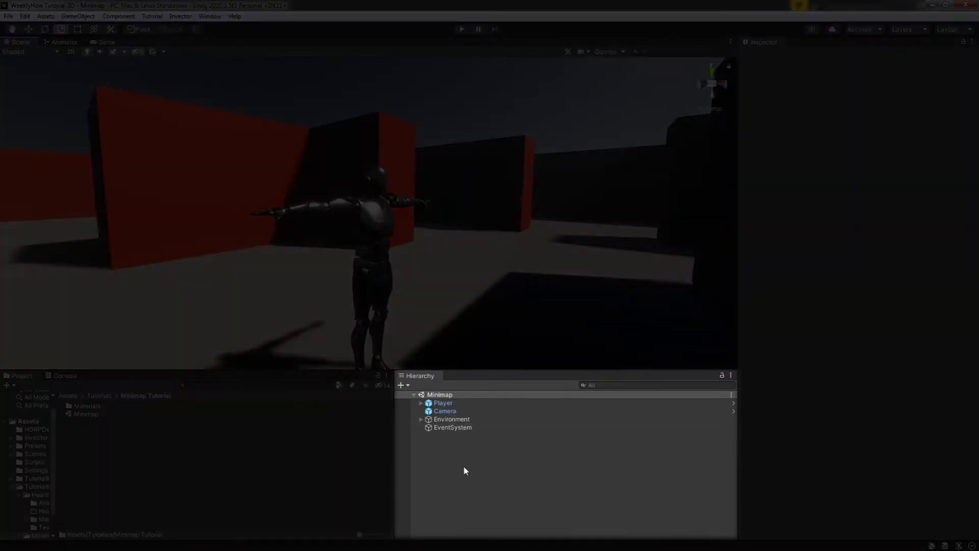
Add a new camera to the scene and name it MinimapCamera.
left_click(463, 467)
left_click(497, 459)
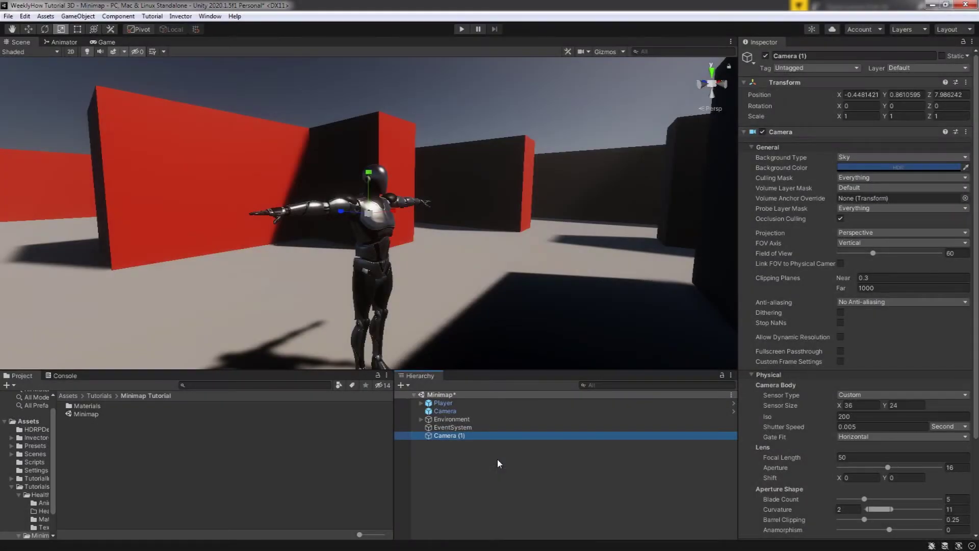
left_click(810, 55)
type("Min")
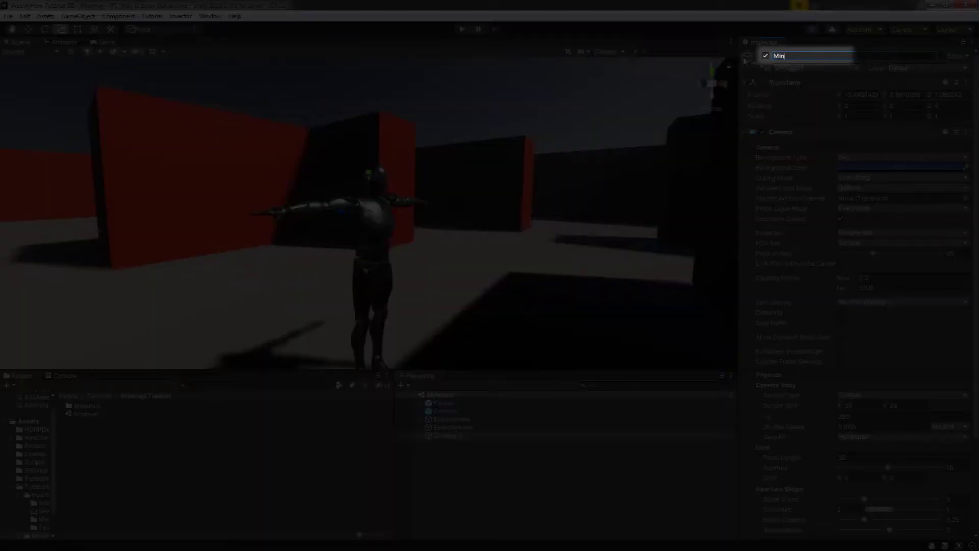
type("imapCamera")
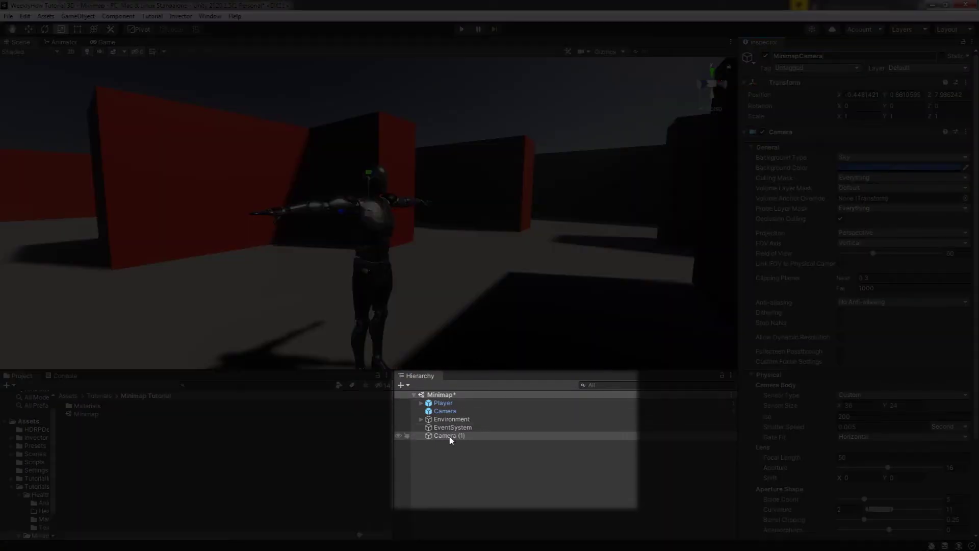
Centre MinimapCamera on the character by temporarily nesting it under Player, resetting its position, and returning it to the scene root.
left_click_drag(448, 436, 453, 406)
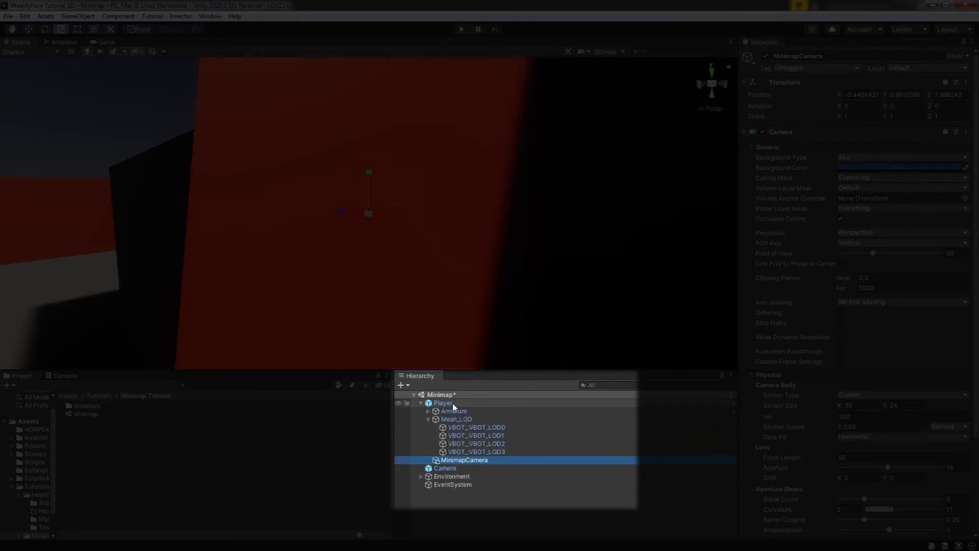
left_click(890, 105)
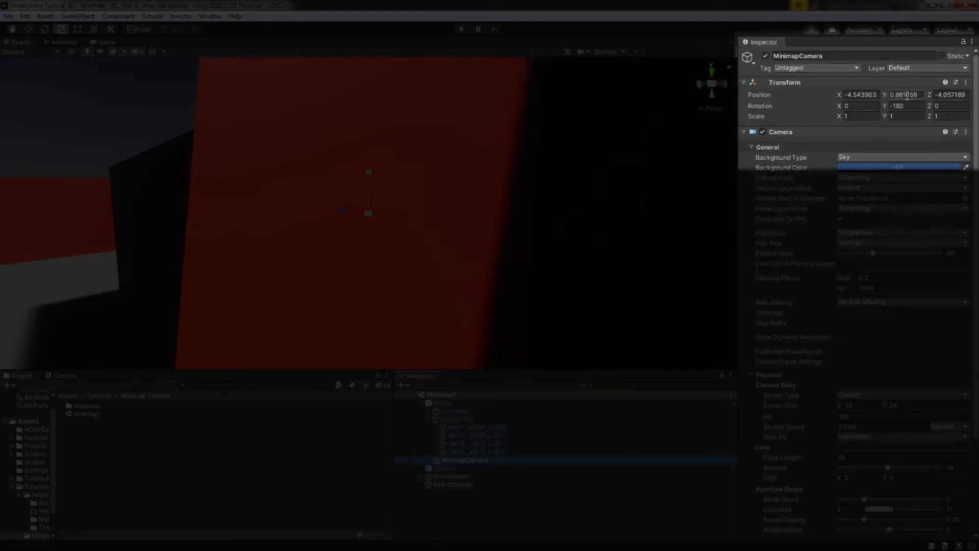
left_click(965, 83)
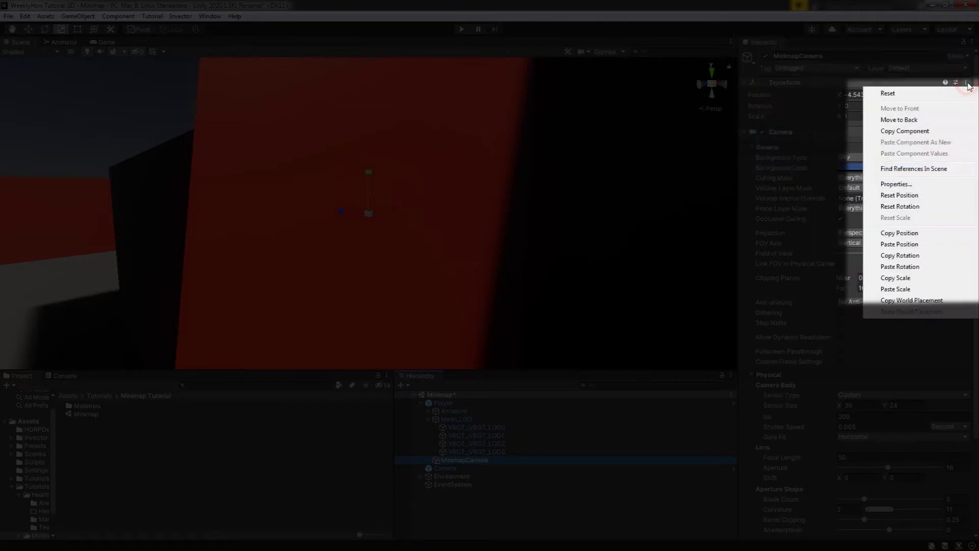
left_click(898, 196)
left_click(475, 462)
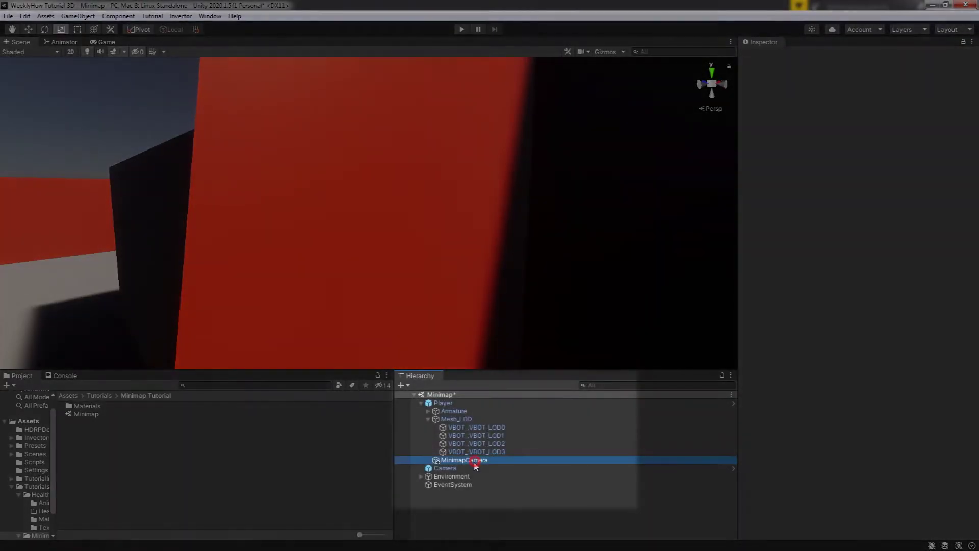
left_click_drag(474, 464, 444, 505)
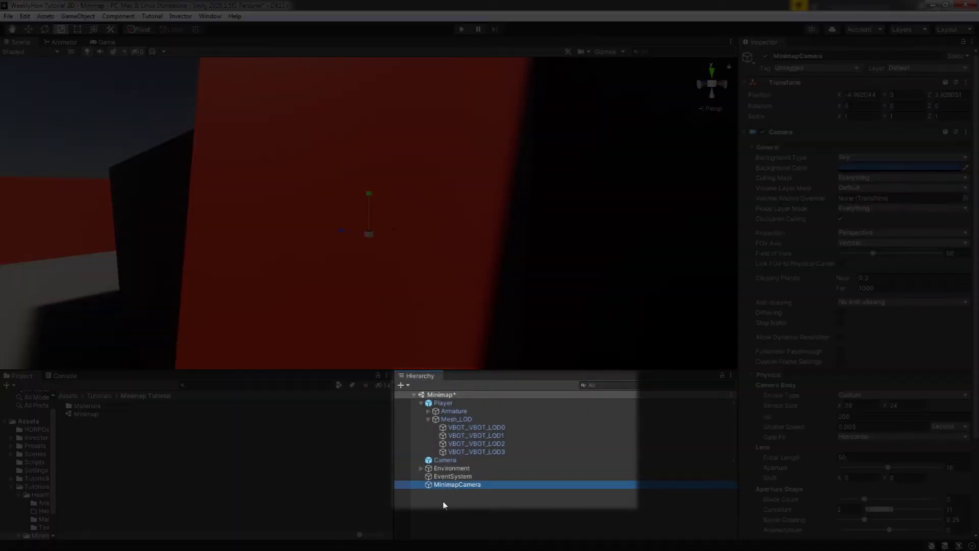
Set MinimapCamera's Y position to 12 and its X rotation to 90 so it looks straight down.
left_click(907, 94)
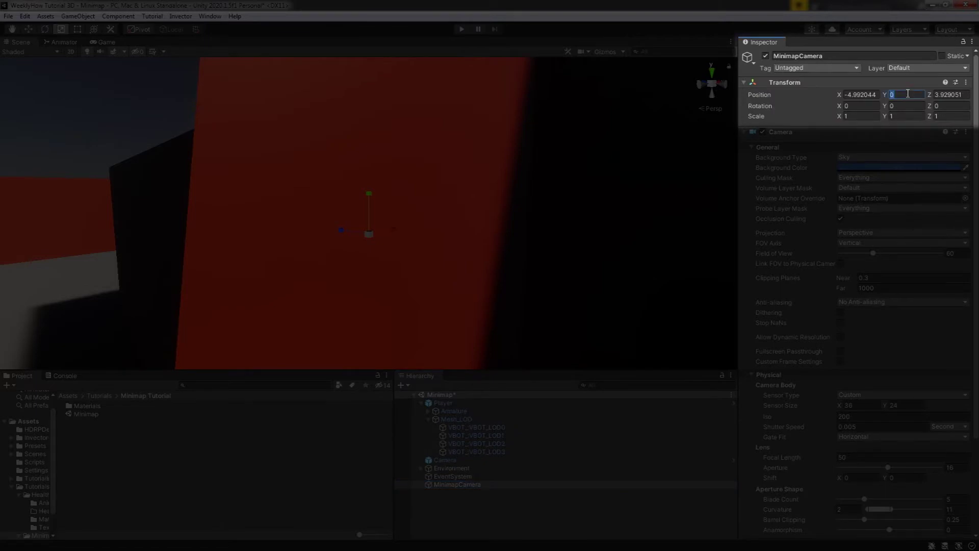
type("12")
left_click(869, 105)
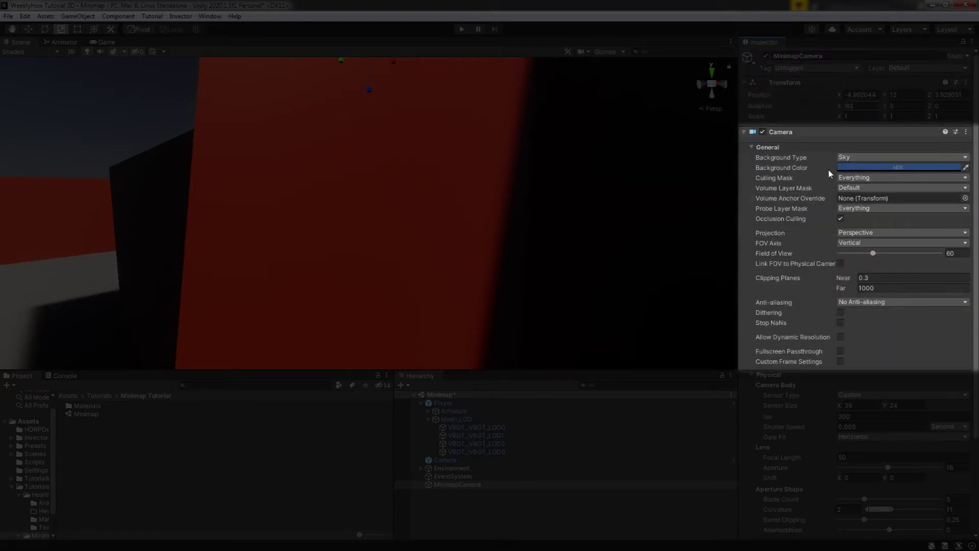
Change MinimapCamera's background type to Color and set the background colour to white.
left_click(852, 157)
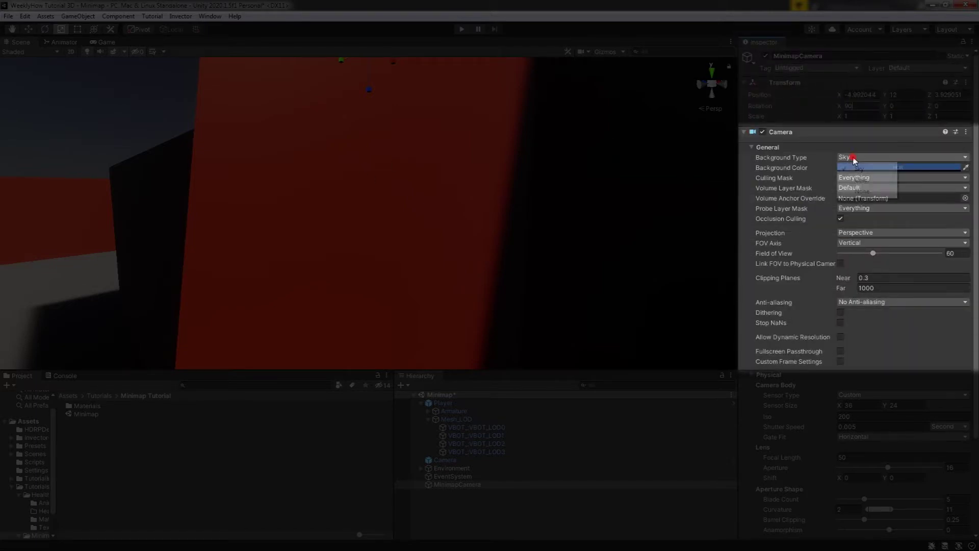
left_click(861, 180)
left_click(866, 167)
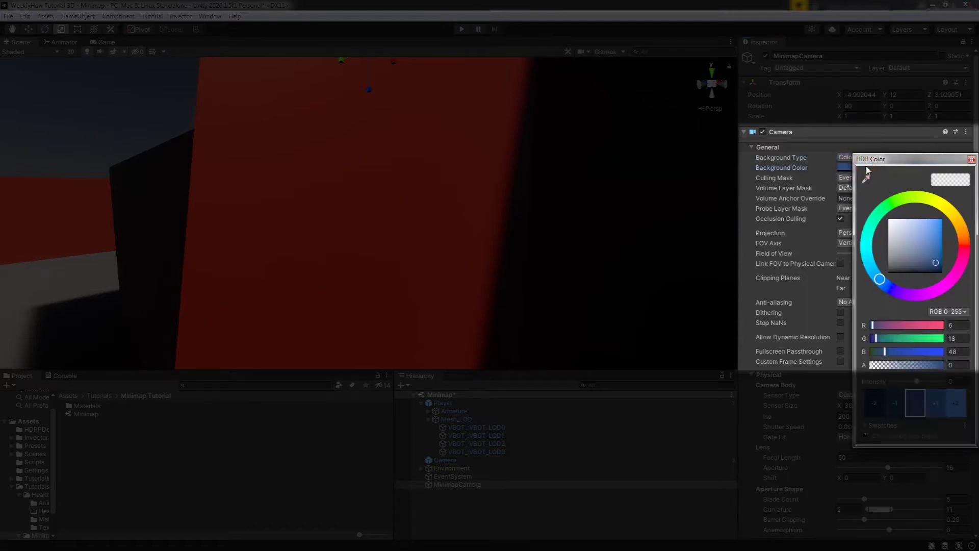
left_click_drag(916, 246, 842, 197)
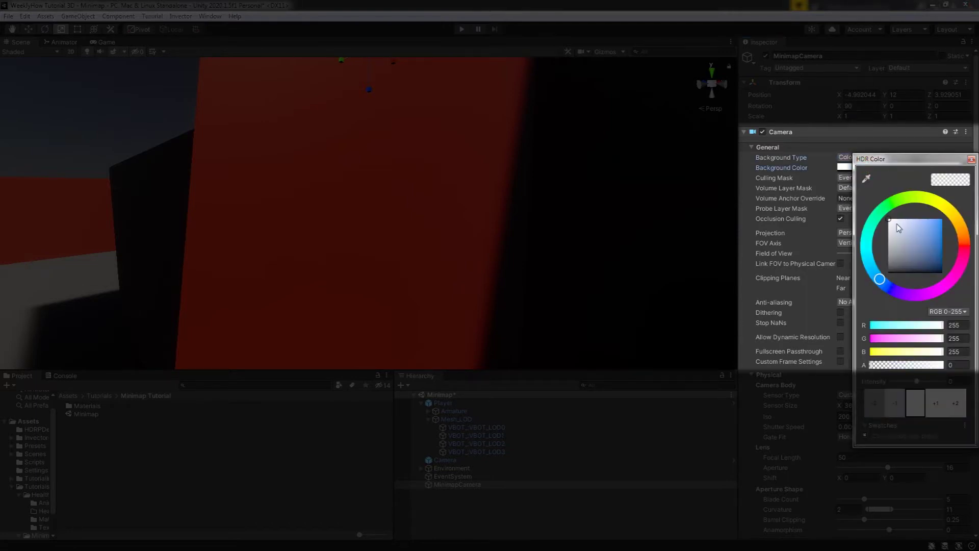
left_click(745, 177)
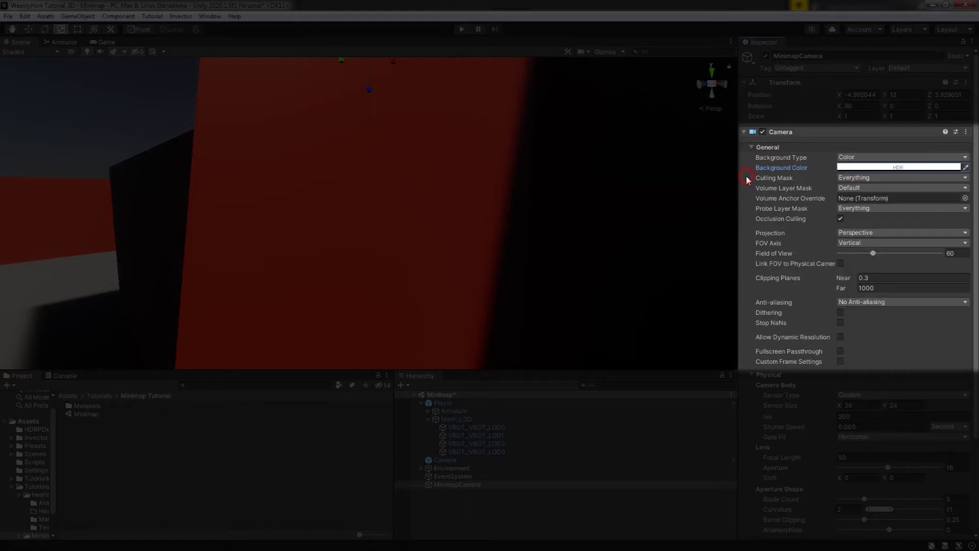
Keep MinimapCamera's culling mask at Everything and change its projection to Orthographic.
left_click_drag(226, 173, 323, 231, "alt")
left_click(867, 180)
left_click(864, 179)
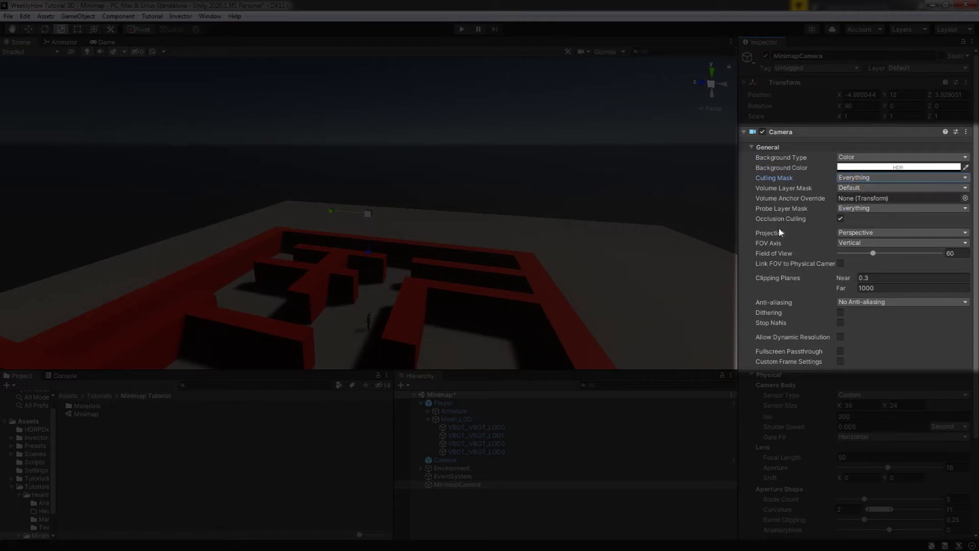
left_click(858, 233)
left_click(859, 256)
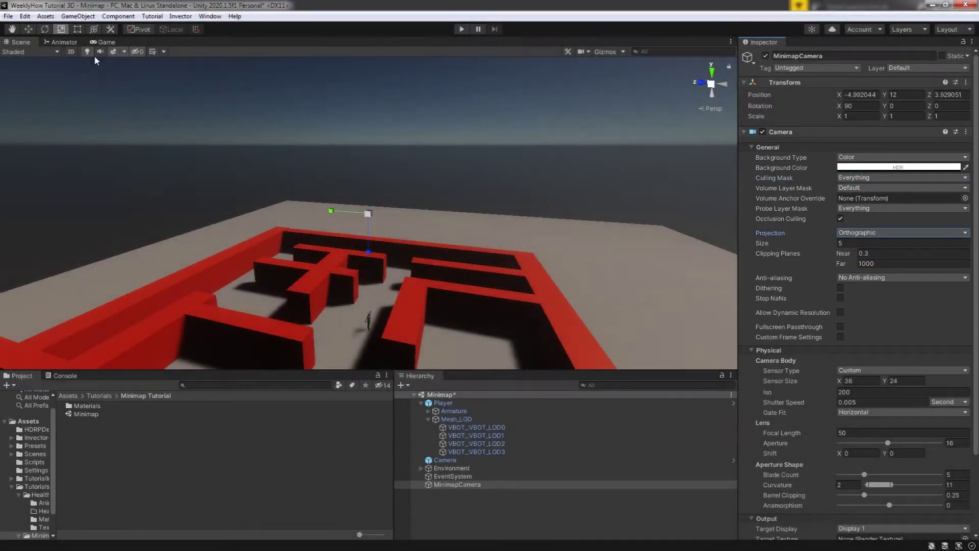
Check MinimapCamera's top-down view in the game preview and set its output depth to 1.
left_click(102, 44)
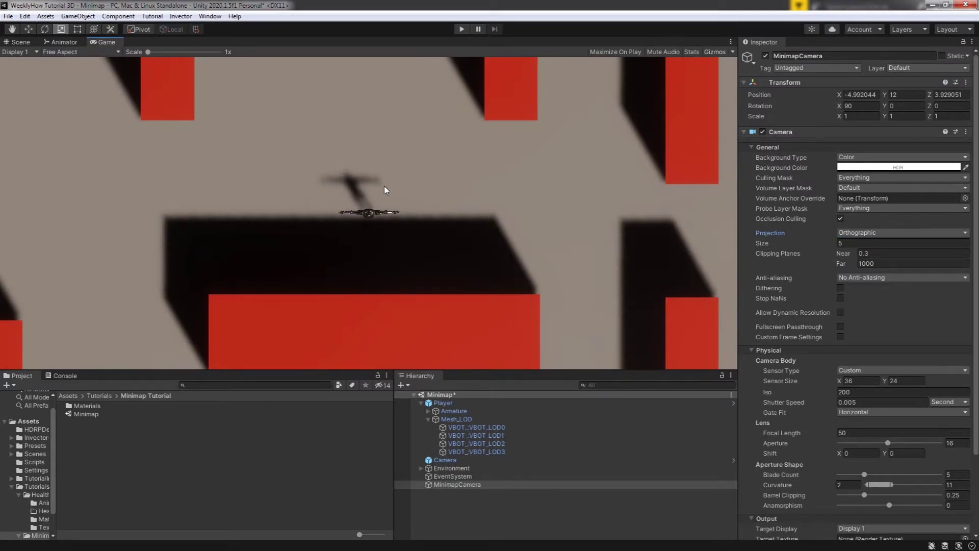
scroll(794, 295, "down", 4)
left_click(842, 455)
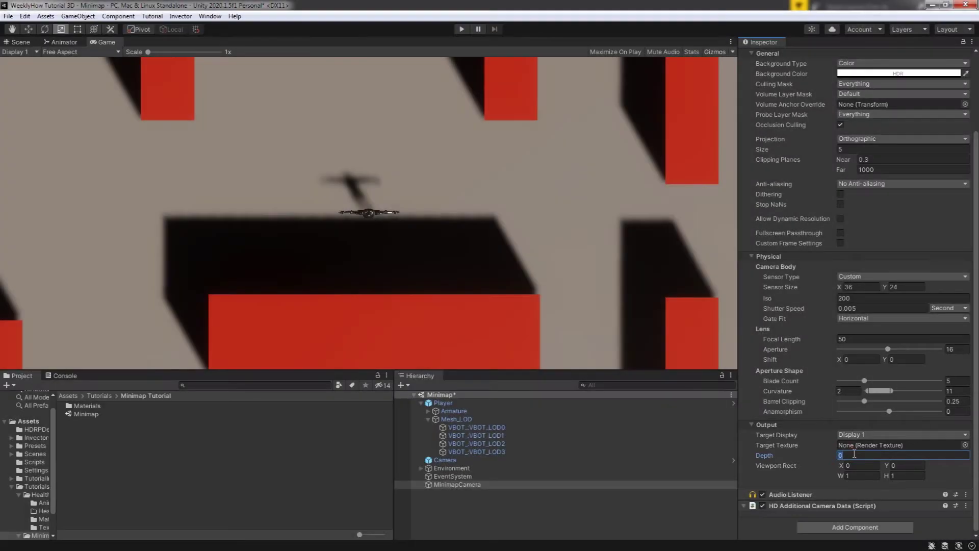
left_click(542, 513)
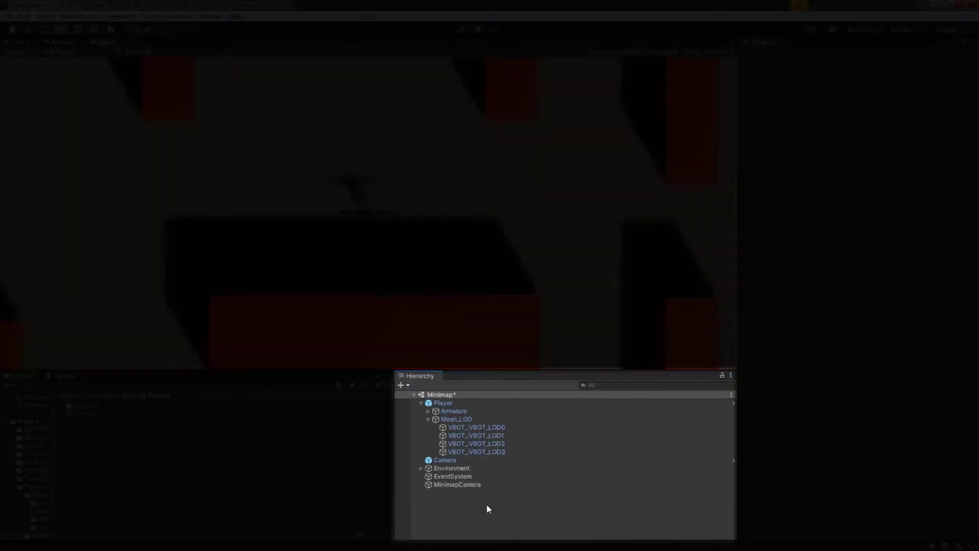
Add a UI Raw Image to the scene to hold the minimap.
right_click(485, 503)
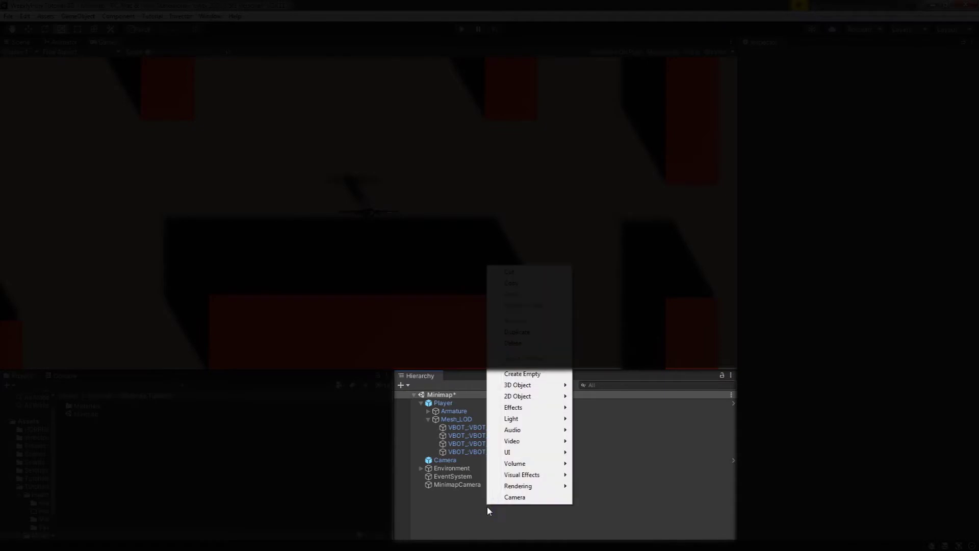
mouse_move(524, 452)
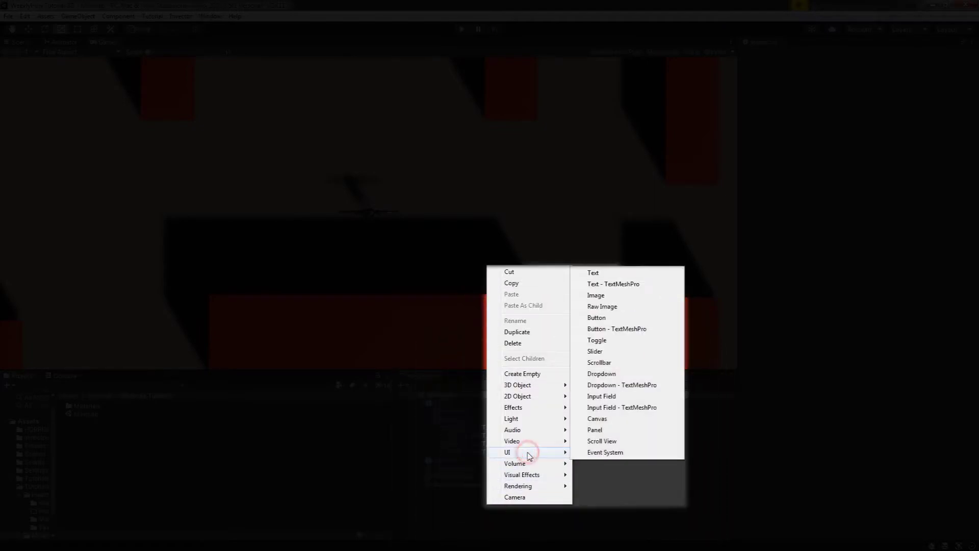
left_click(607, 308)
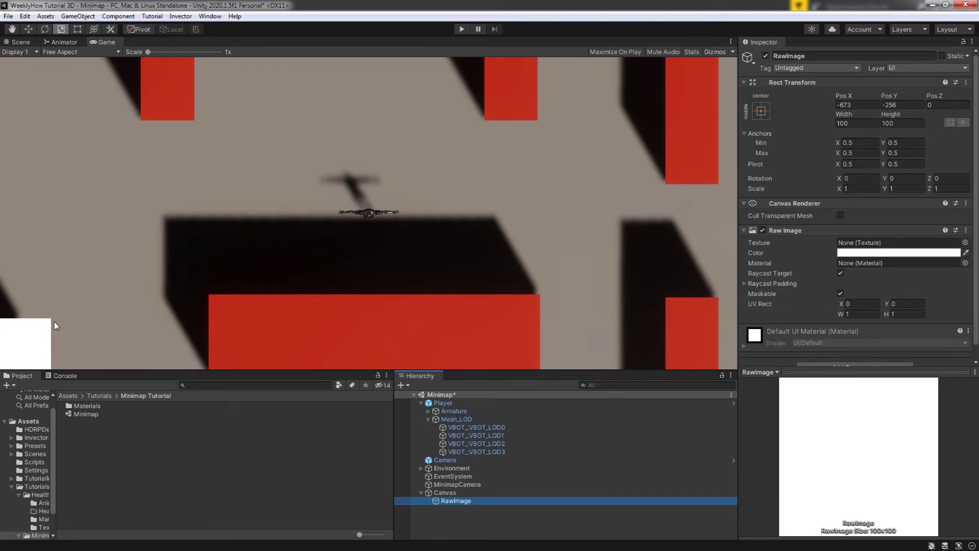
Set the raw image's width and height to 200.
left_click(854, 123)
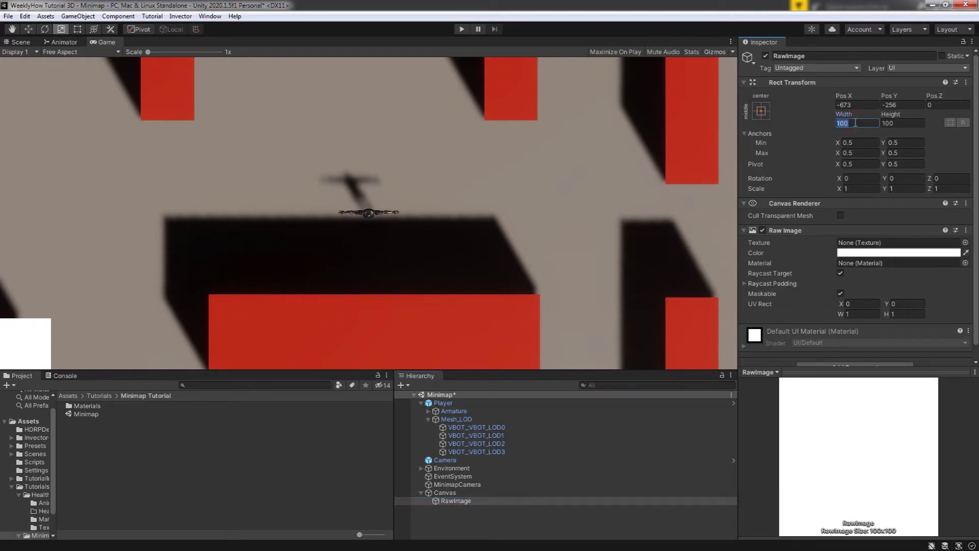
type("200")
key("Tab")
type("200")
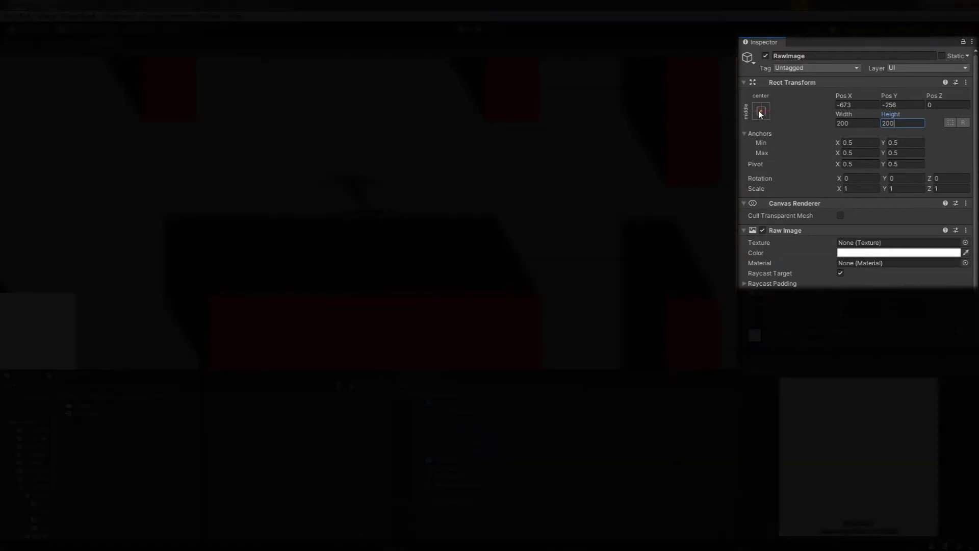
Anchor the raw image to the canvas's bottom-right corner, moving its position there too.
left_click(760, 112)
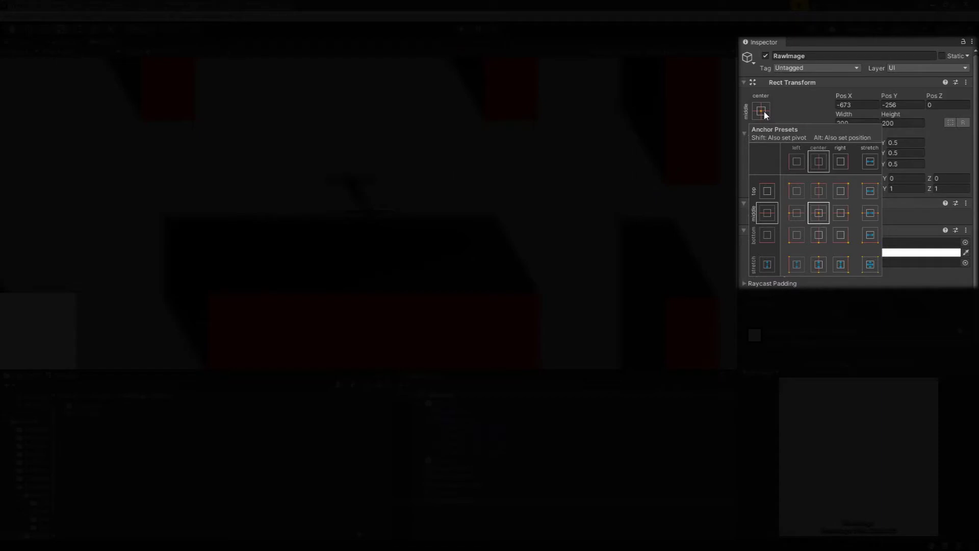
key("alt")
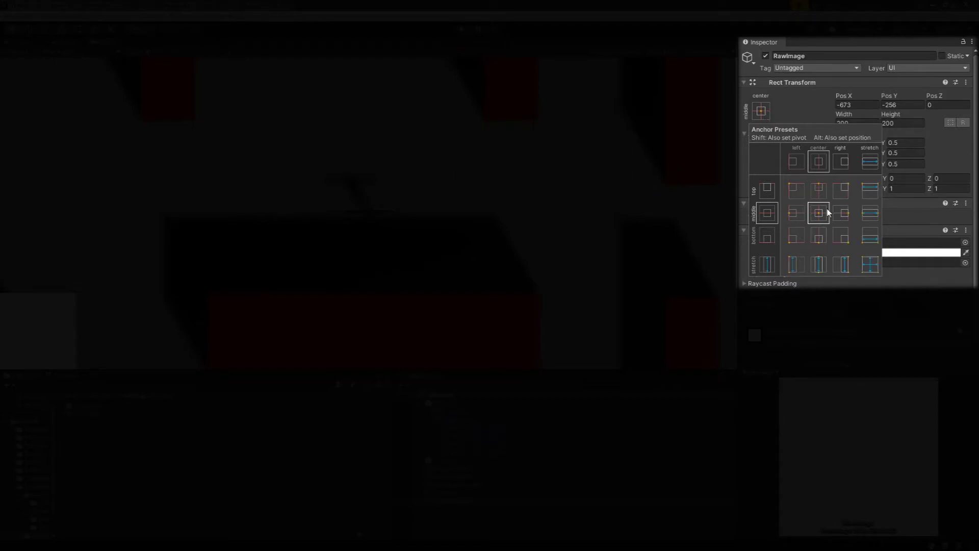
left_click(844, 239, "alt")
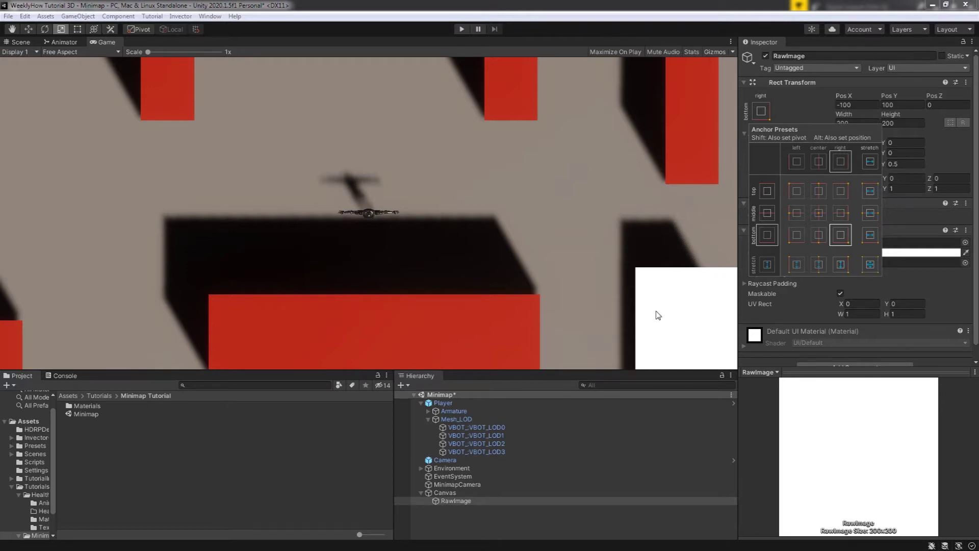
left_click(737, 307)
mouse_move(737, 307)
left_mouse_down()
mouse_move(508, 312)
mouse_move(733, 317)
left_mouse_up()
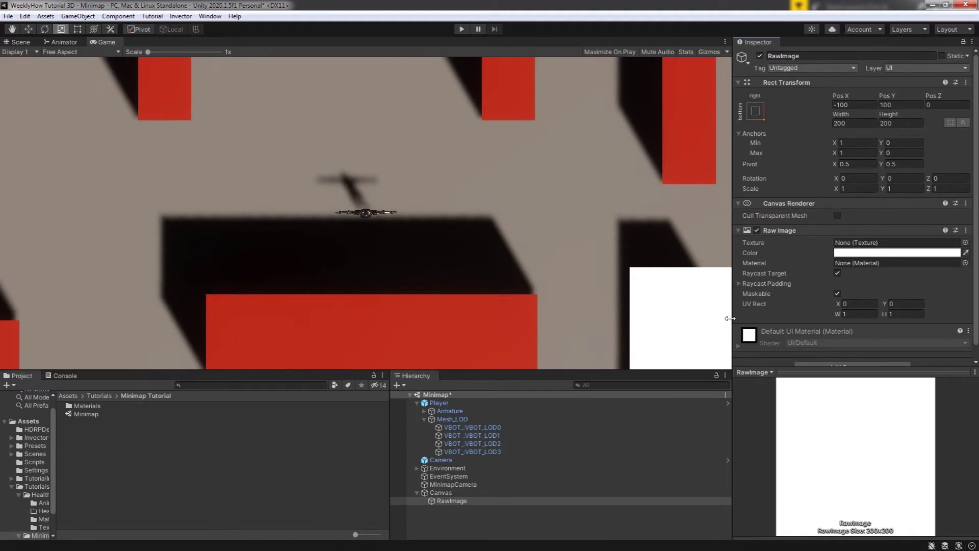
Create a Render Texture named Minimap in the Minimap Tutorial folder.
left_click(125, 466)
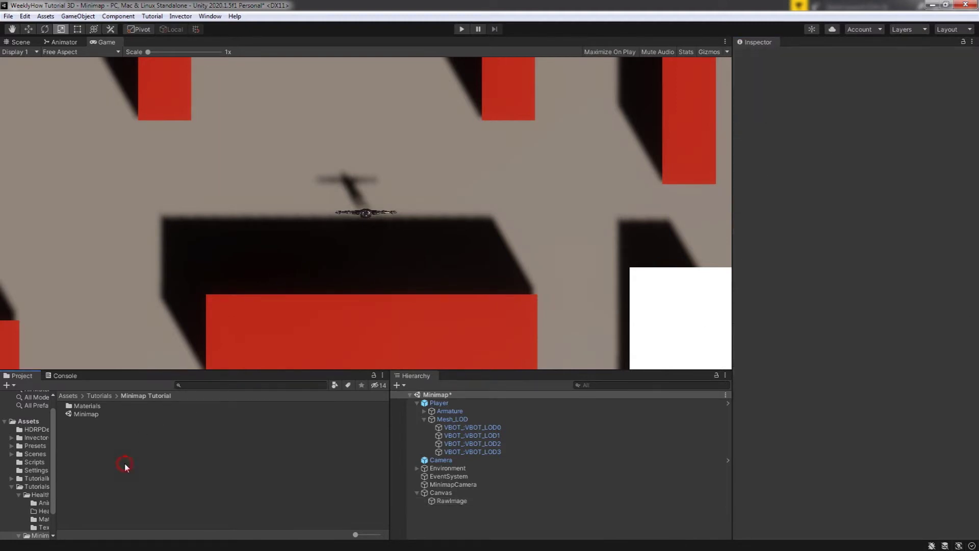
right_click(125, 466)
left_click(198, 190)
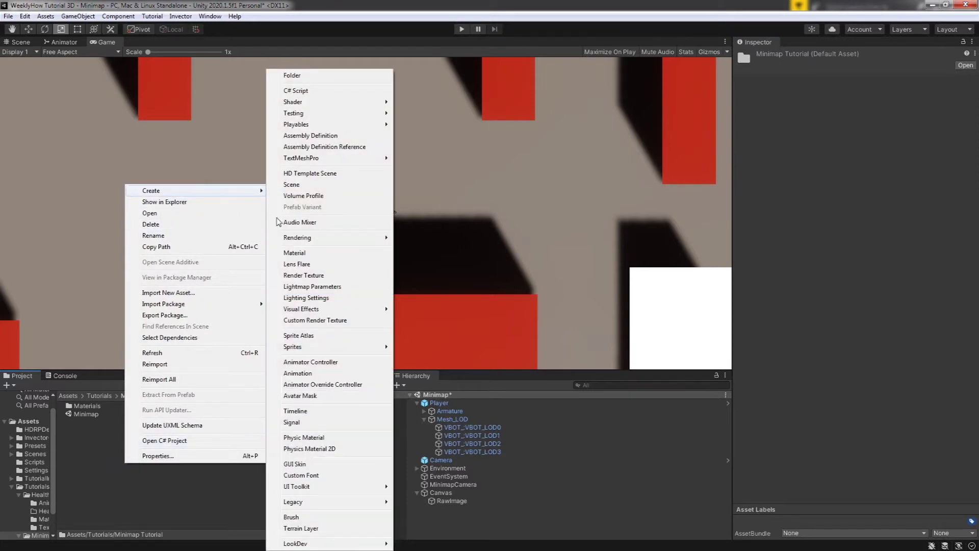
left_click(313, 278)
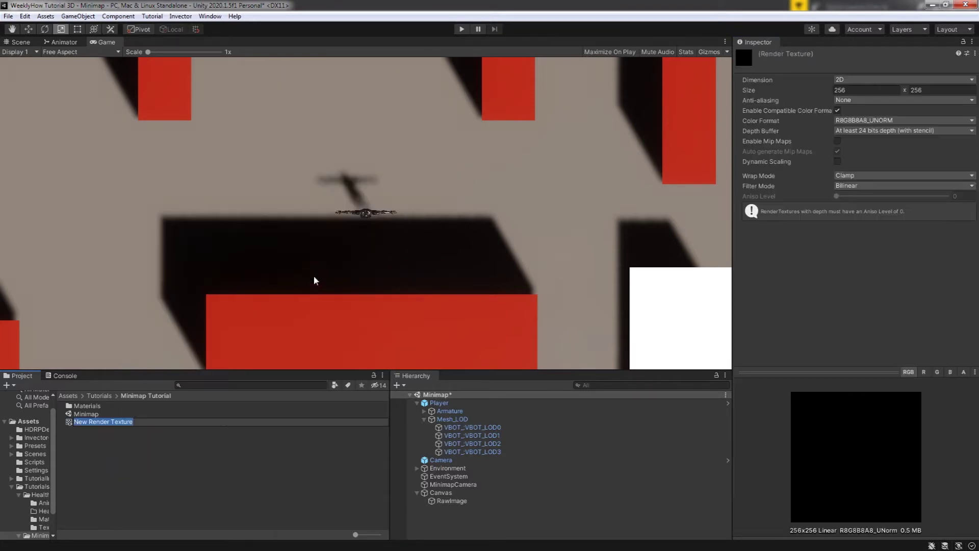
type("Minimap")
key("Return")
Set the Minimap render texture's size to 512 x 512.
left_click(860, 92)
type("512")
key("Tab")
type("5")
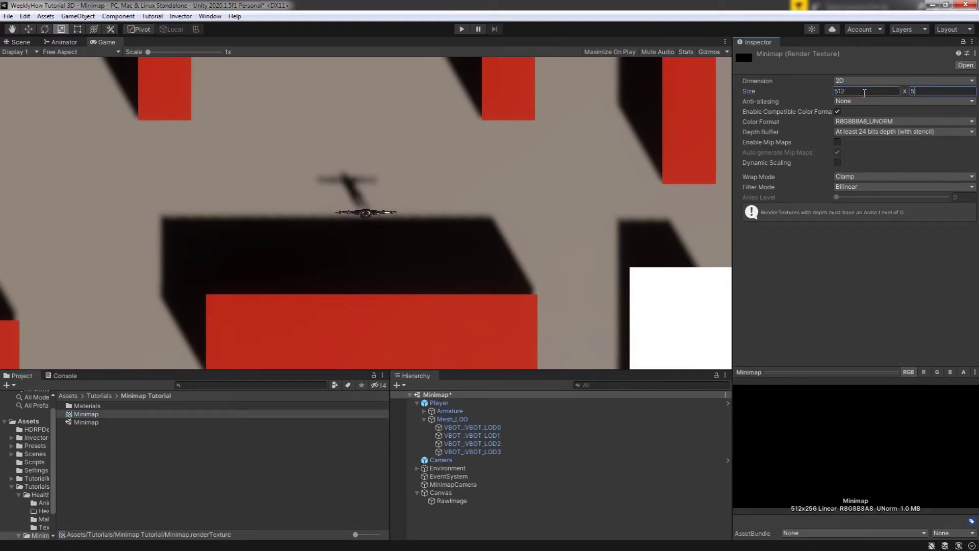
key("Return")
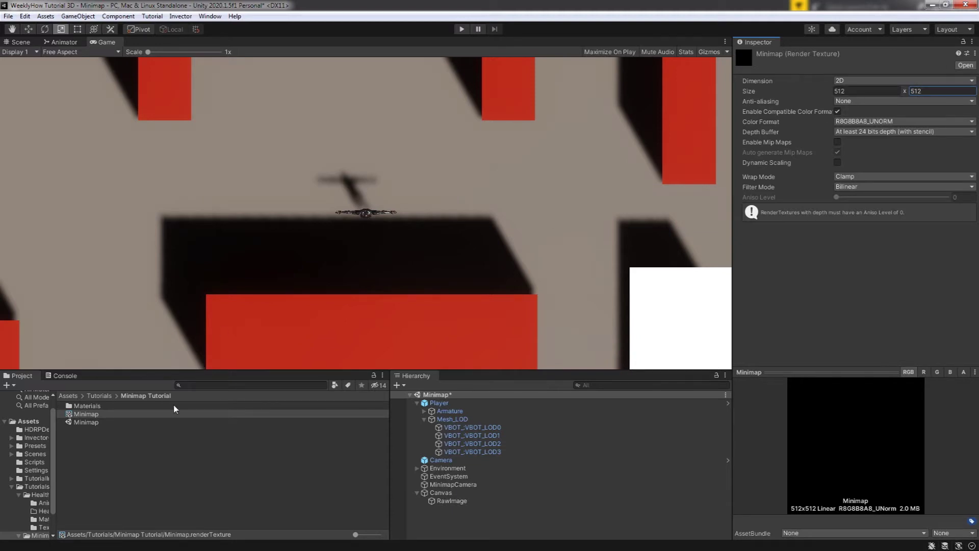
Assign the Minimap render texture as MinimapCamera's target texture.
left_click(452, 485)
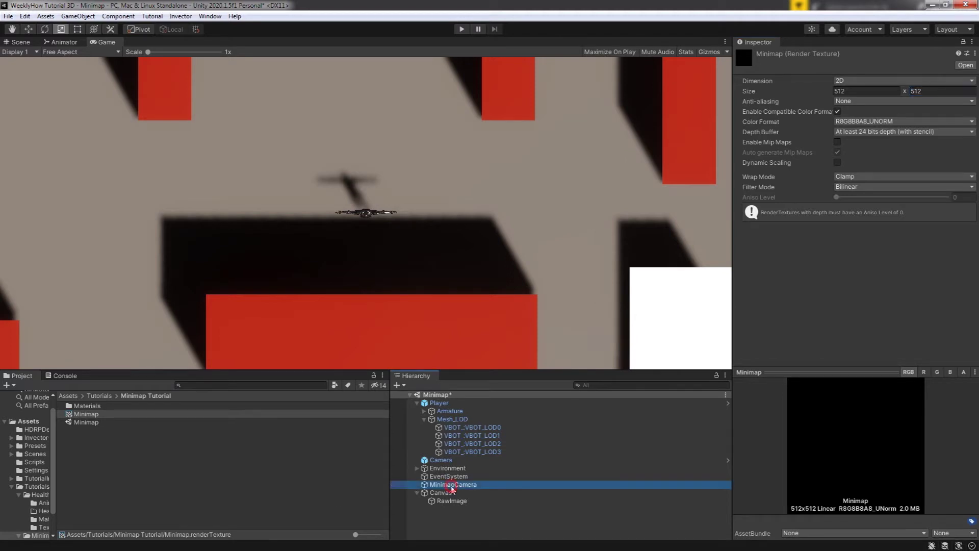
scroll(786, 432, "down", 3)
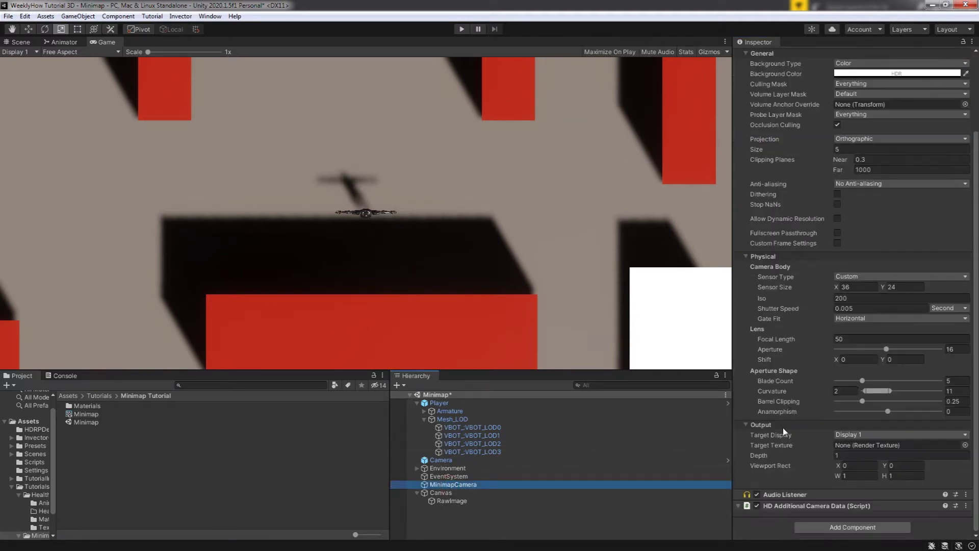
left_click_drag(84, 414, 857, 446)
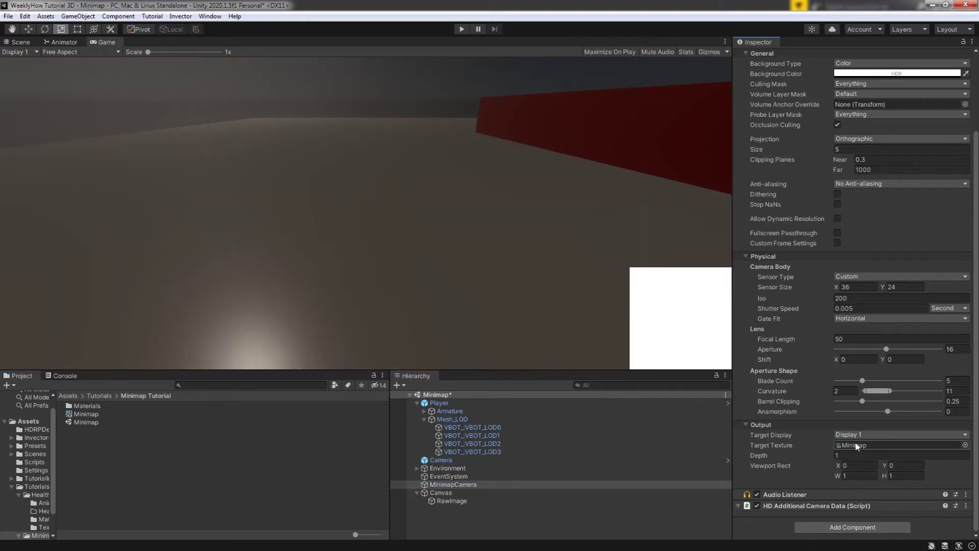
Remove the Audio Listener component from MinimapCamera.
right_click(863, 445)
left_click(907, 404)
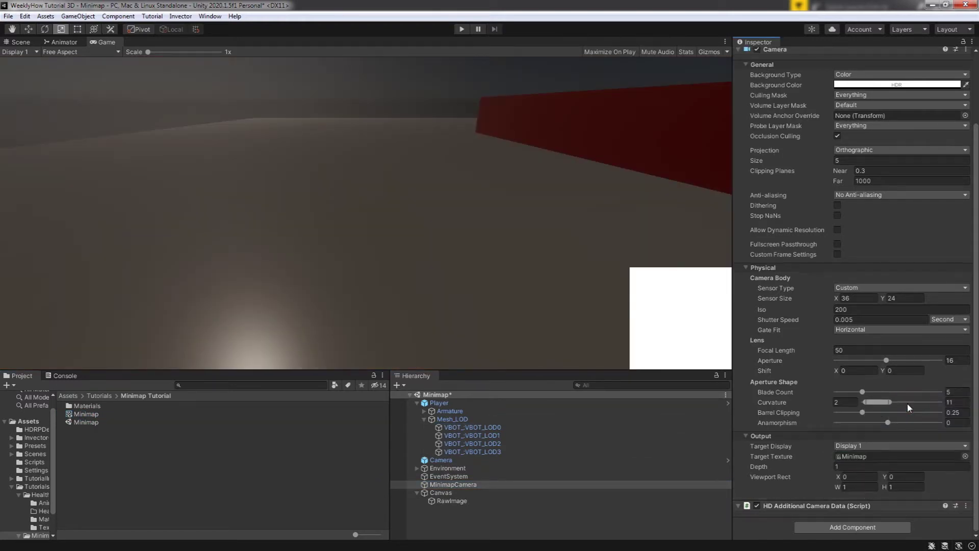
Assign the Minimap render texture as the texture of the canvas's RawImage.
left_click(453, 501)
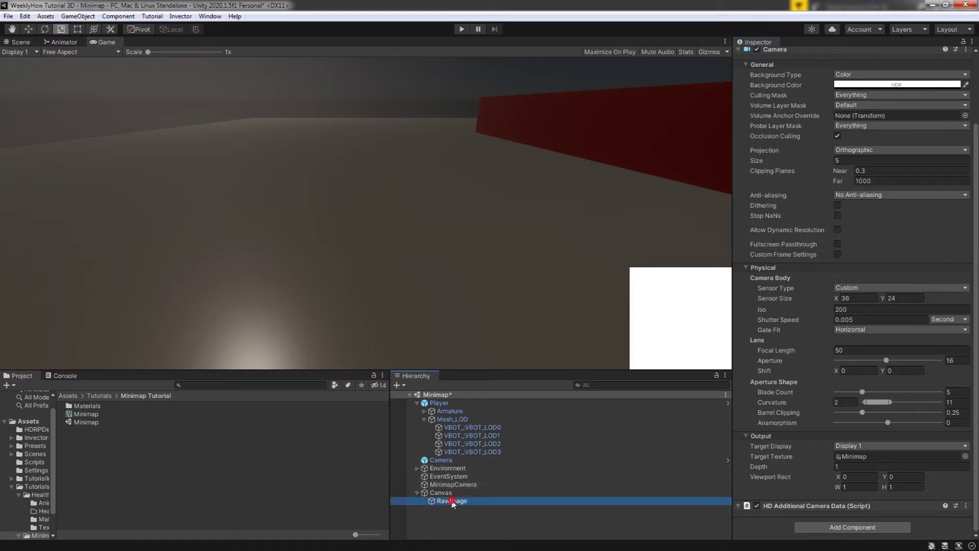
left_click_drag(79, 417, 847, 235)
Run the game, move the player around to check how the minimap displays it, and stop the game.
left_click(462, 29)
key("s")
key("d")
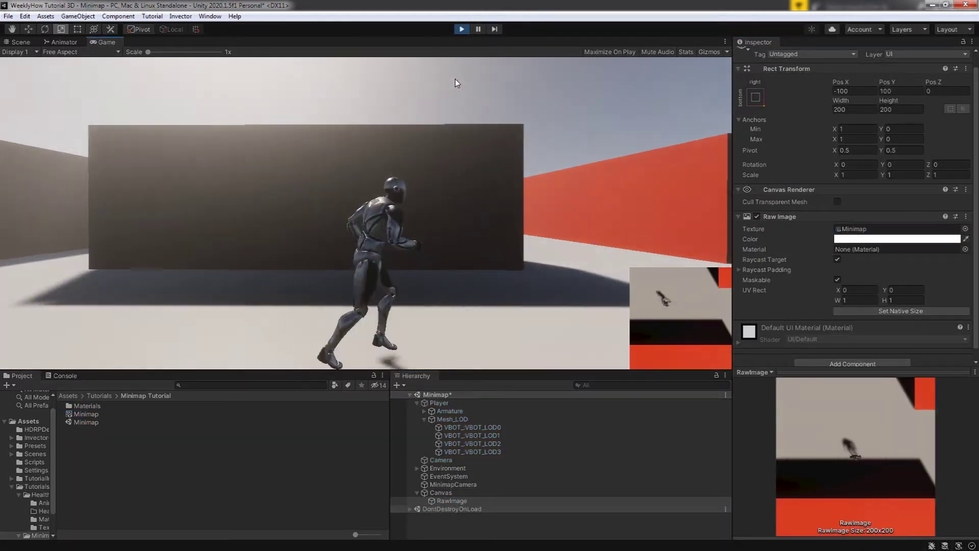
key("w")
key("a")
key("s")
key("d")
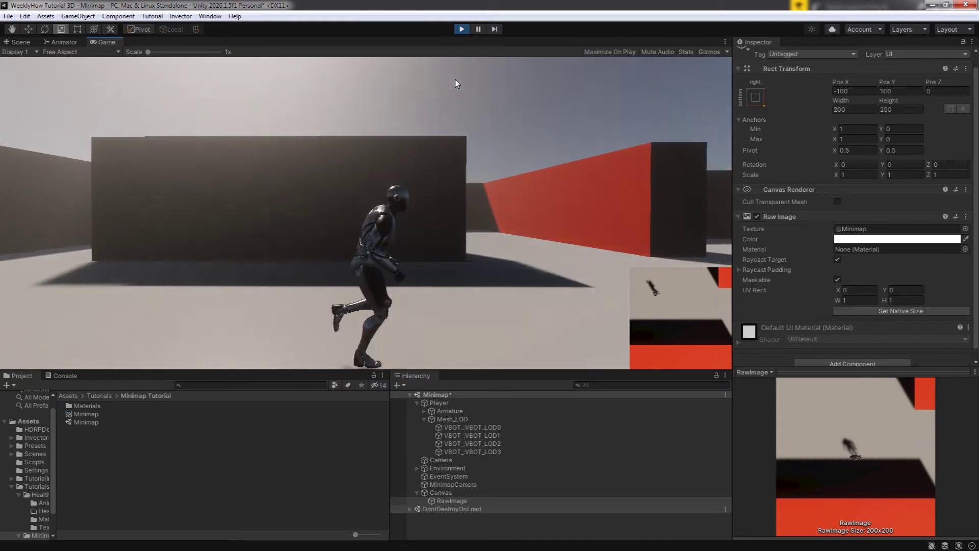
key("w")
key("a")
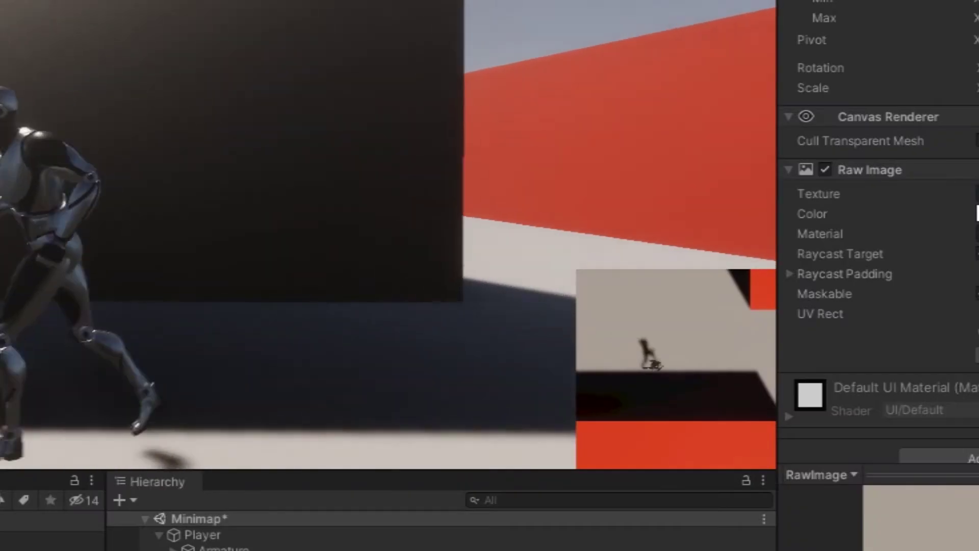
key("s")
key("d")
key("w")
key("a")
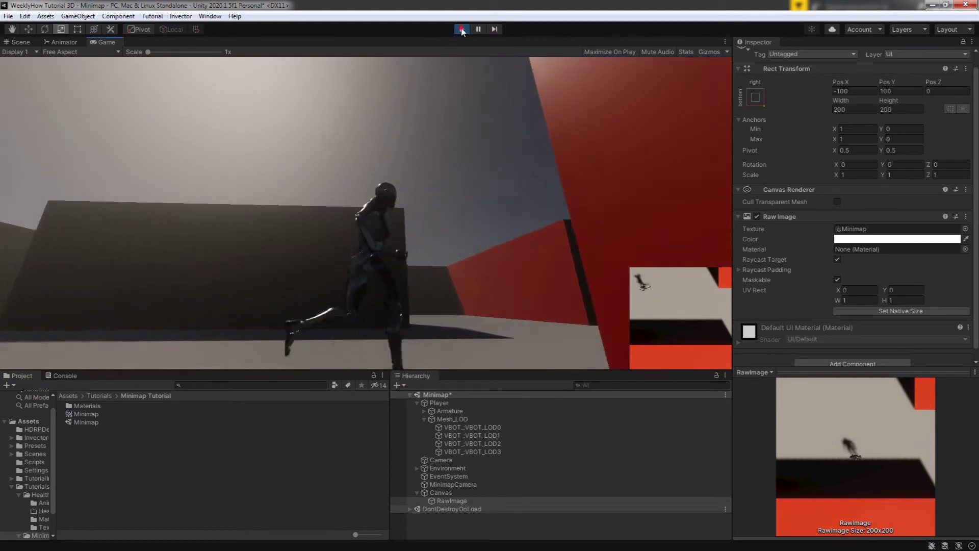
left_click(461, 29)
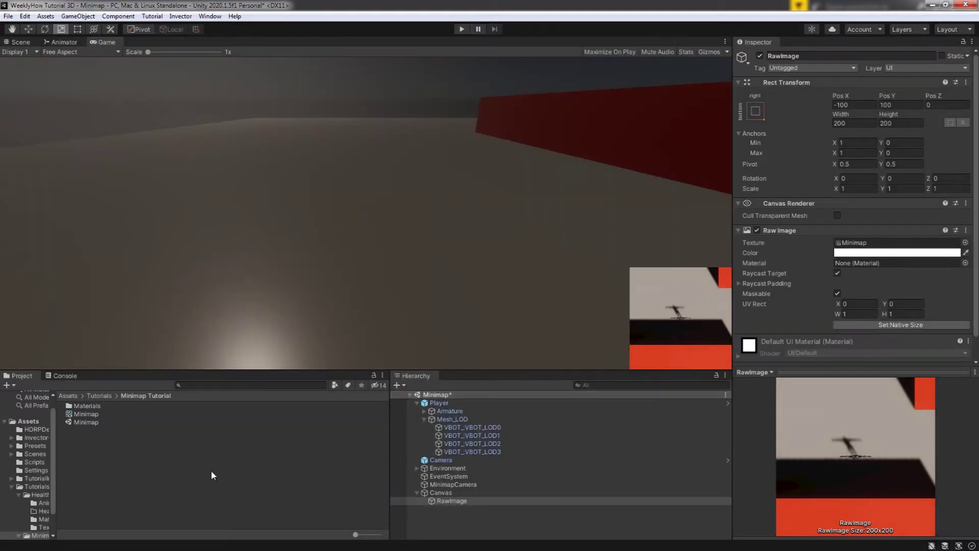
Create a C# script named Minimap in the Minimap Tutorial folder.
right_click(174, 473)
mouse_move(240, 199)
left_click(352, 92)
type("Minimap")
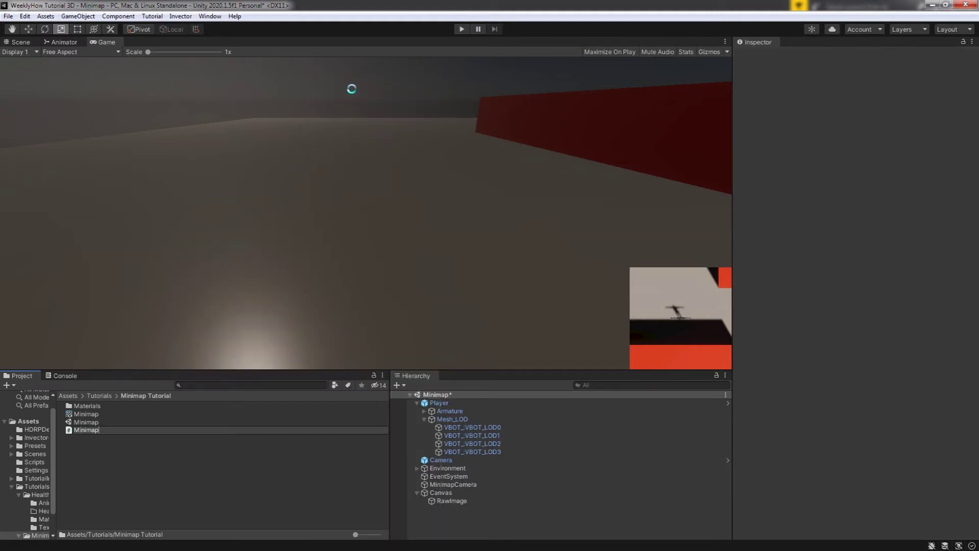
Open the Minimap script and declare a public GameObject field named player at the top of the class.
double_click(86, 413)
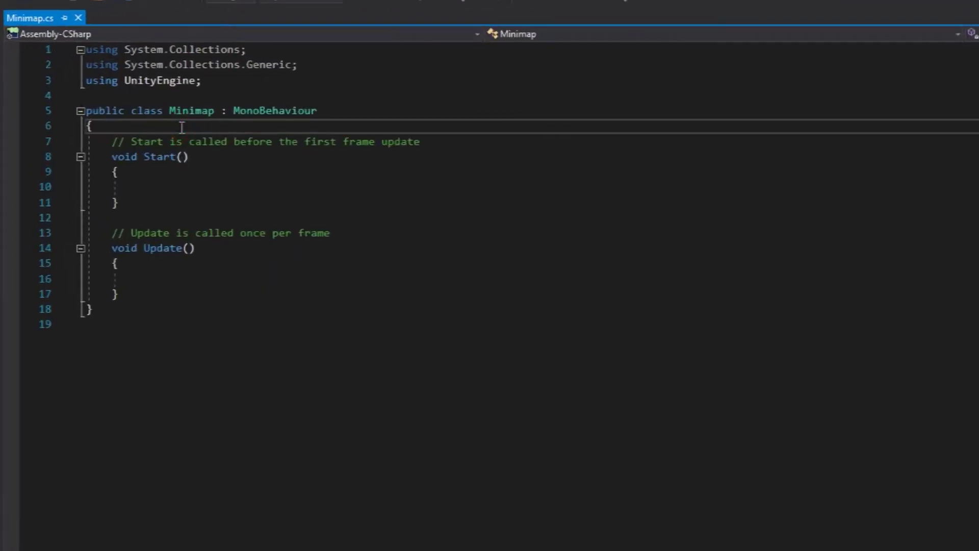
key("Return")
type("public GameObject player")
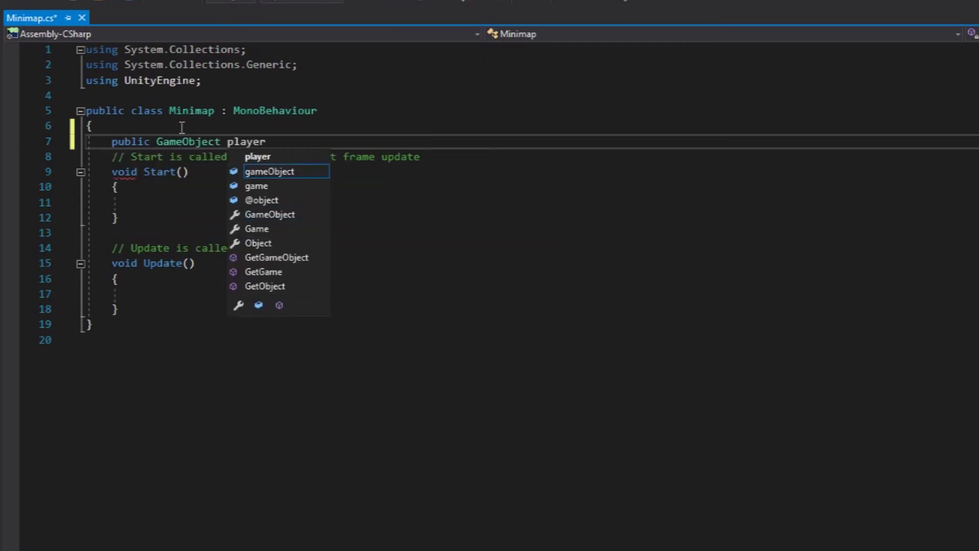
type(";")
In Start, assign GameObject.FindGameObjectWithTag("Player") to player, and check the tag of the Player object in Unity.
left_click(214, 203)
type("player = GameObject.G")
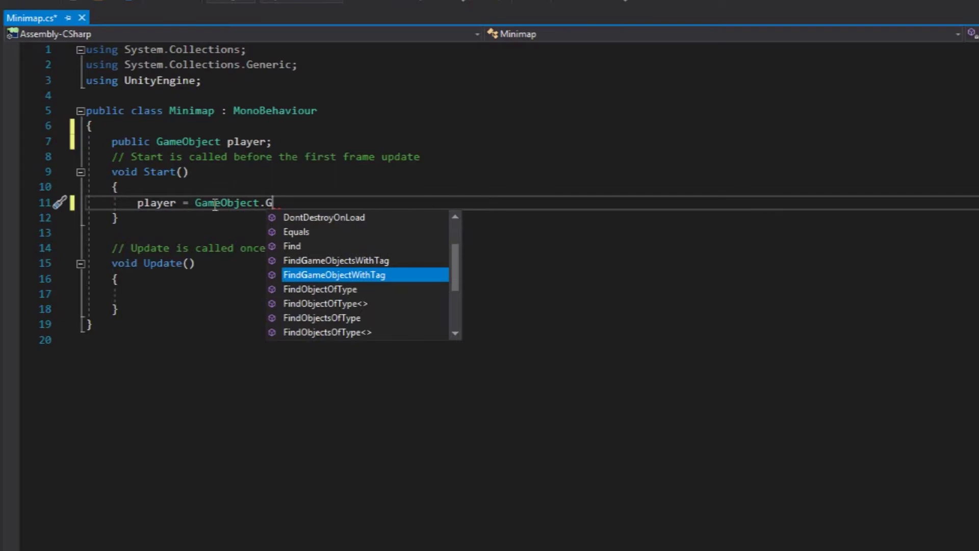
key("Tab")
type("(\"Player\")")
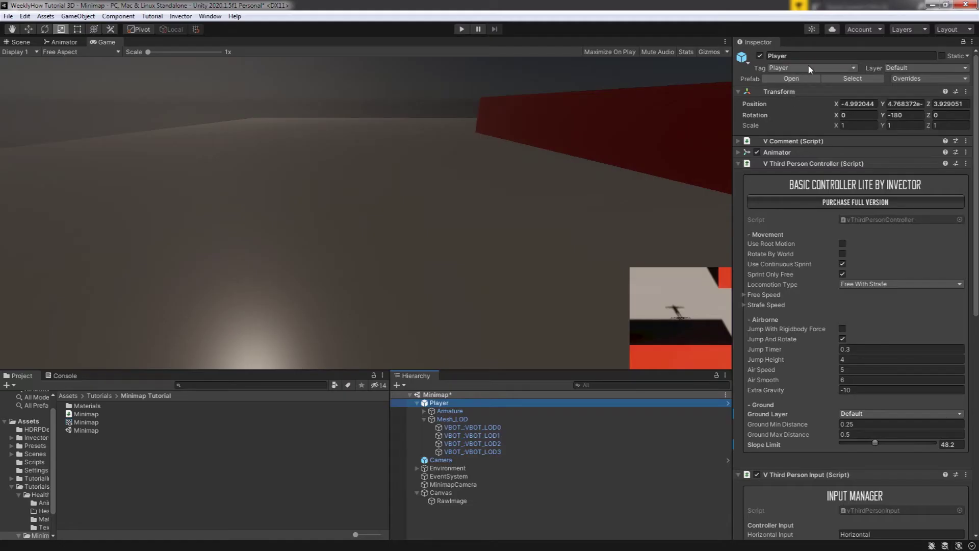
left_click(810, 68)
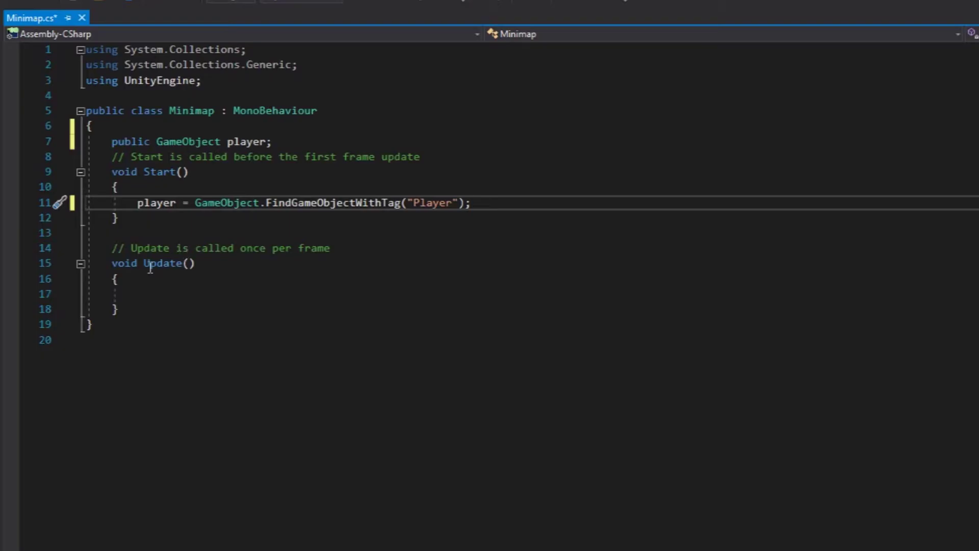
Rename Update to LateUpdate and store player.transform.position there in a Vector3 named playerPosition.
left_click(143, 263)
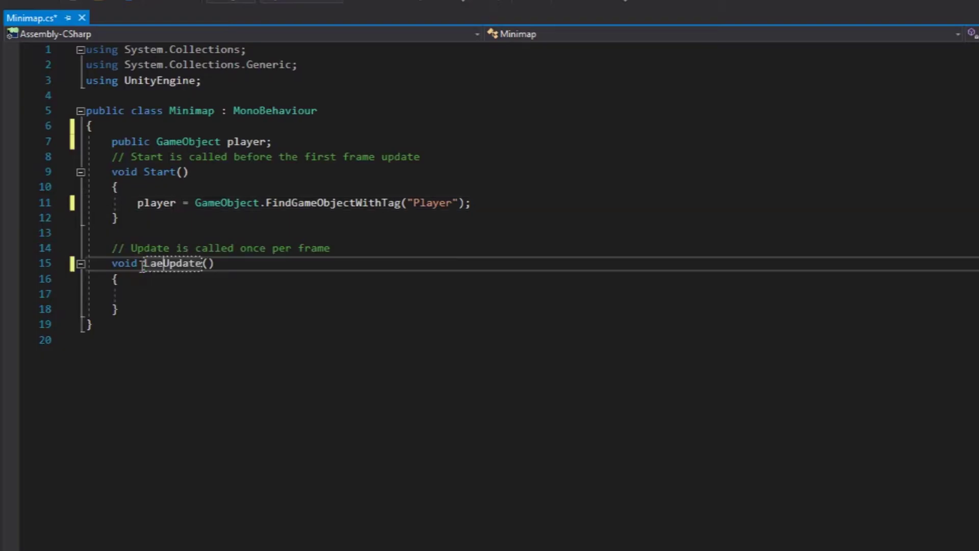
type("Late")
left_click(210, 295)
type("Vector3 ")
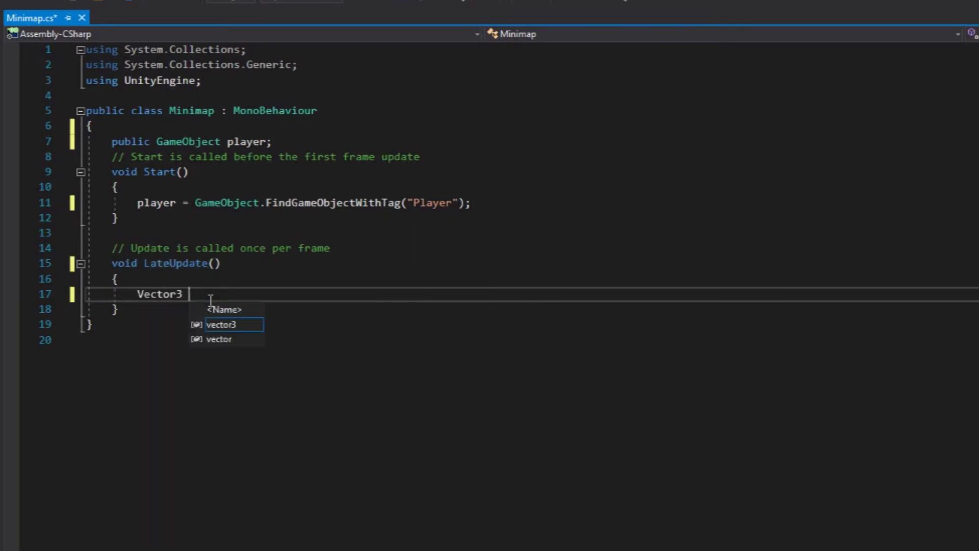
type("playerPosition = ")
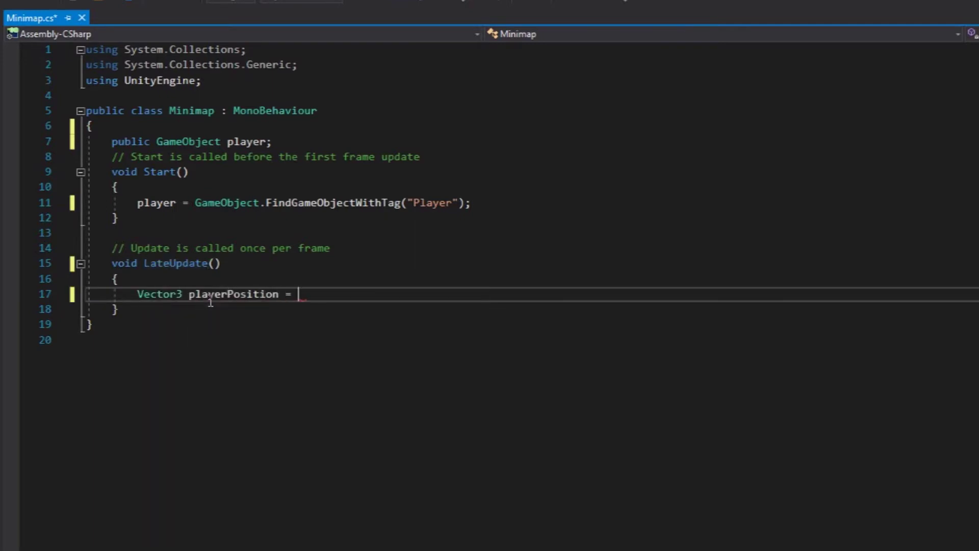
type("play")
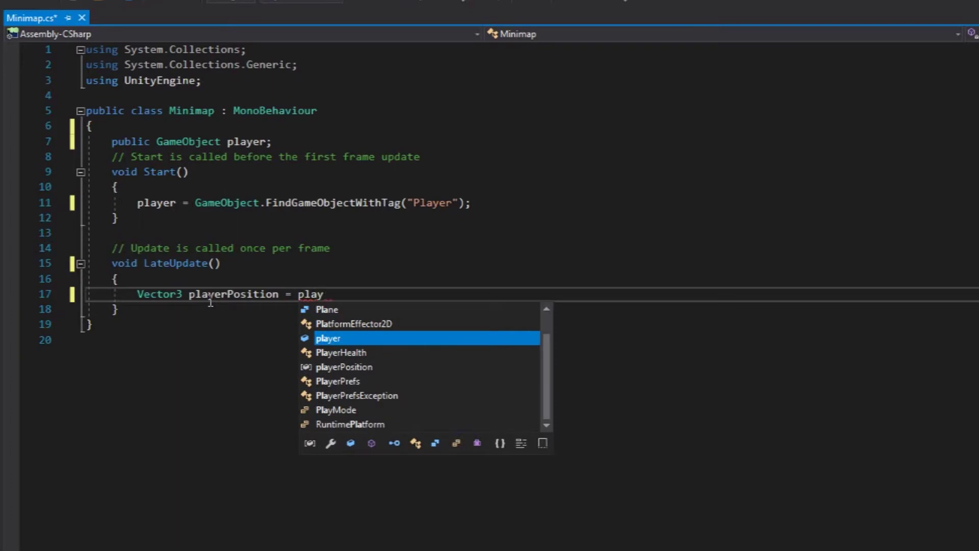
type("er.transform.position;")
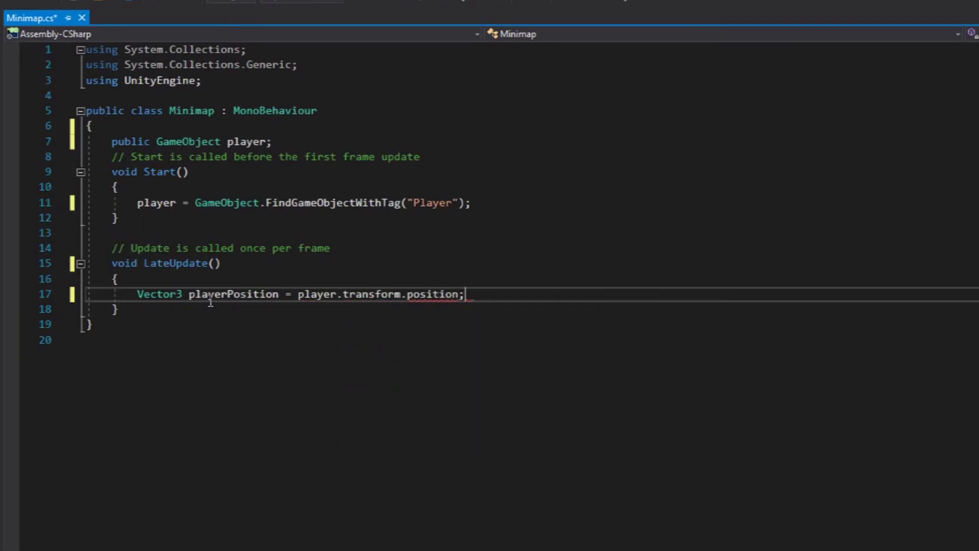
Add a line to LateUpdate that sets playerPosition.y to transform.position.y.
key("Return")
type("pl")
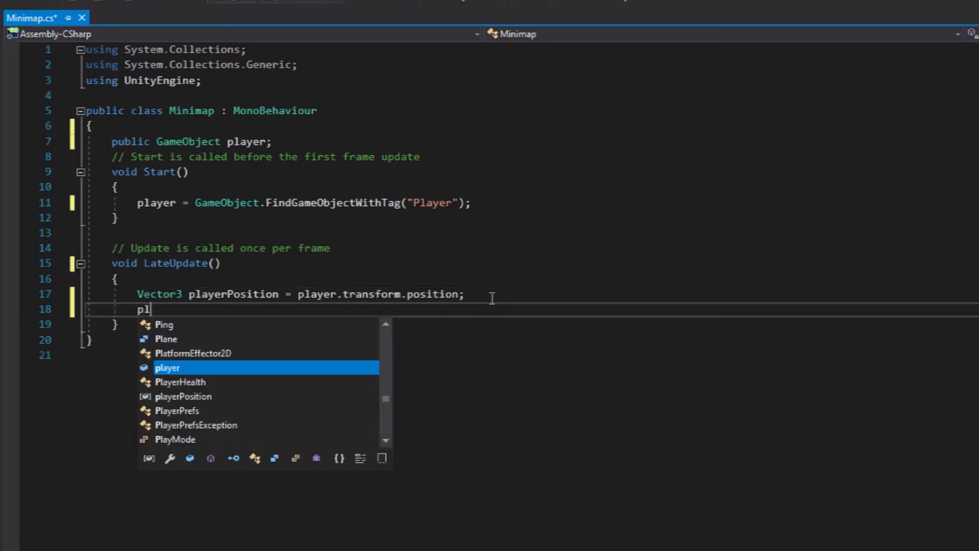
type("ayerPosition.")
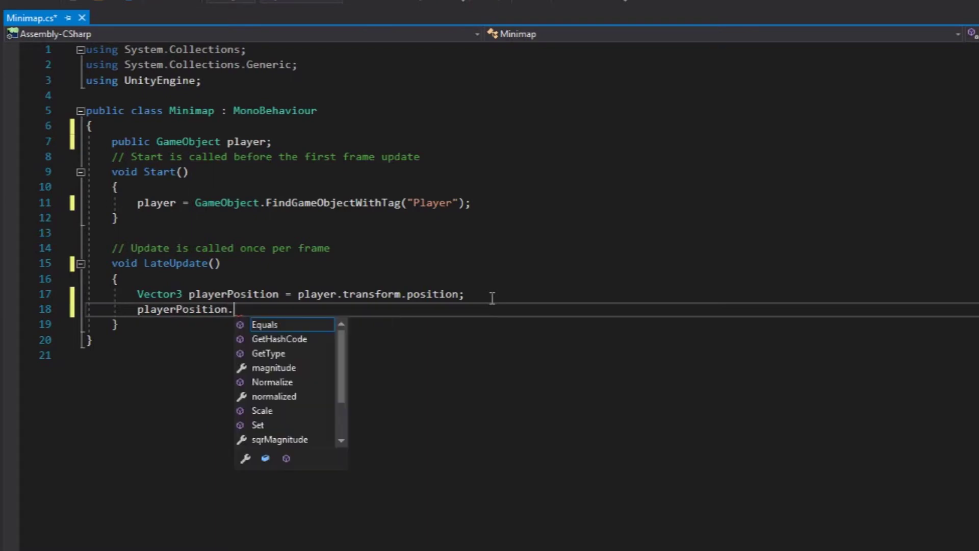
type("y = transform.position.y;")
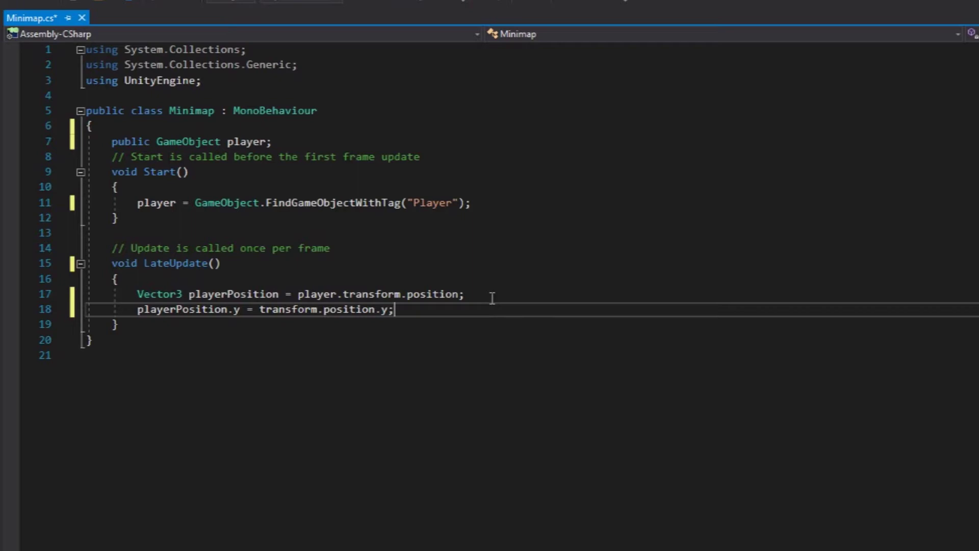
Add a final line to LateUpdate that assigns playerPosition to transform.position.
key("Return")
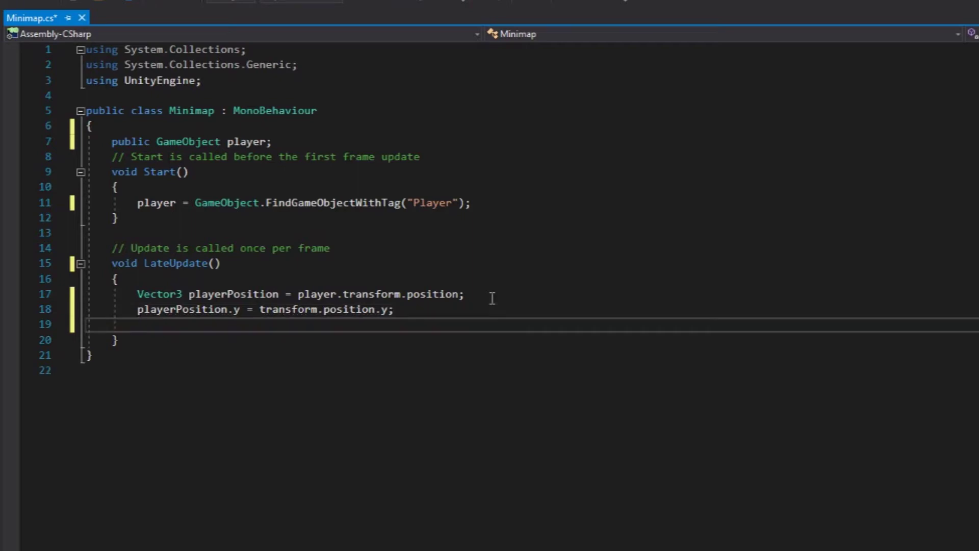
type("transform.po")
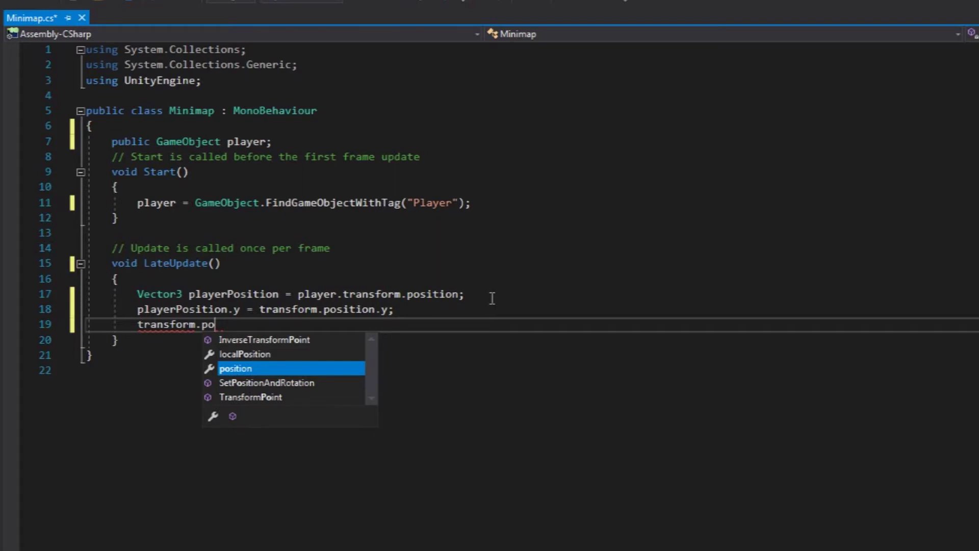
key("Tab")
type("= playerP")
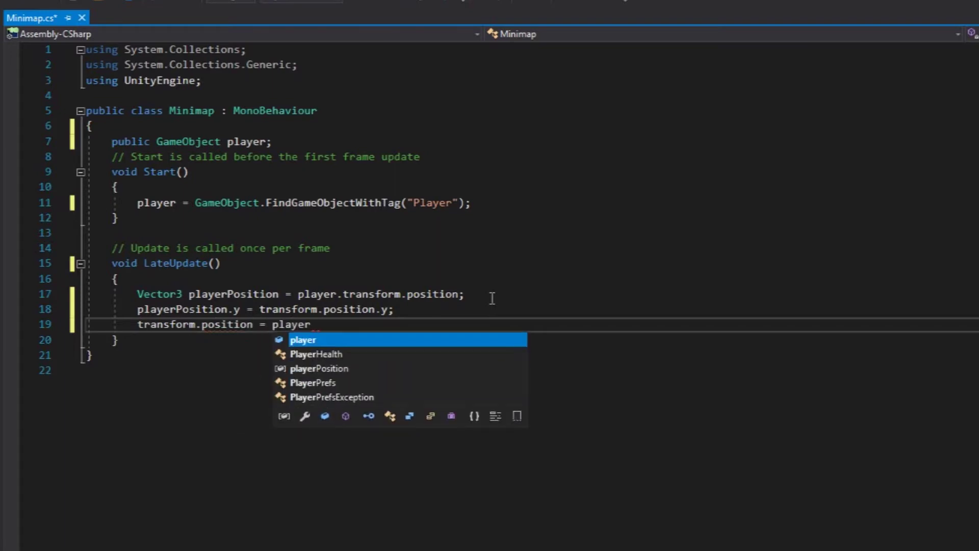
key("Tab")
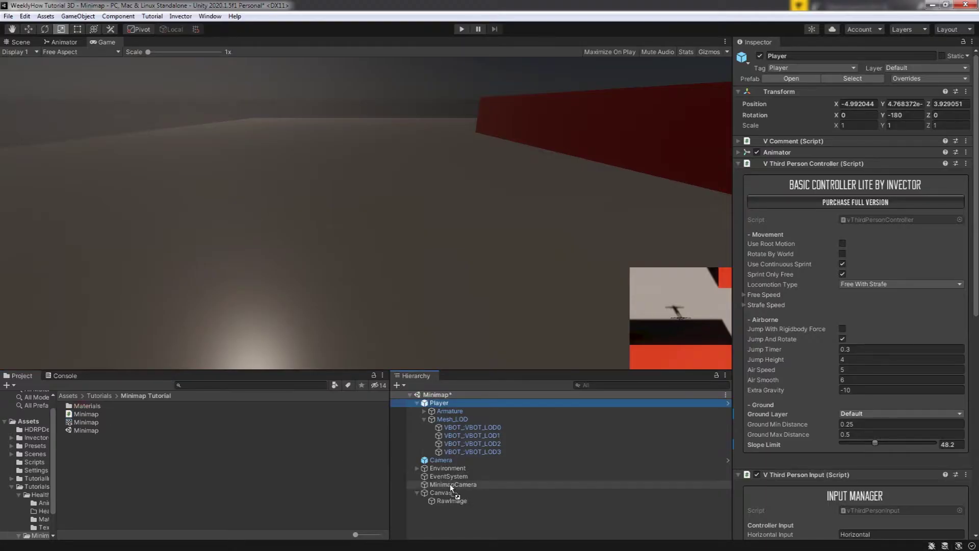
Attach the Minimap script to MinimapCamera in Unity and run the game to test whether the minimap follows the player.
left_click(451, 485)
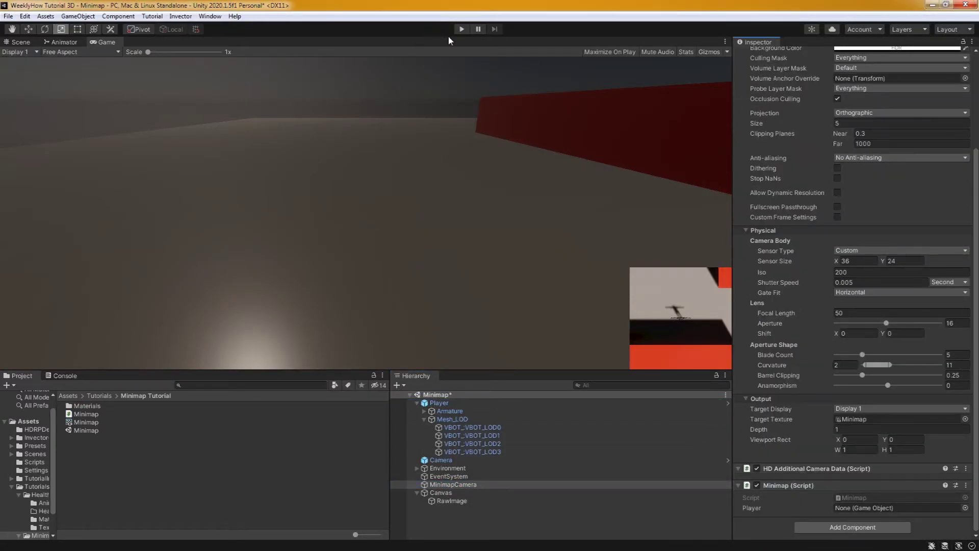
left_click(461, 29)
left_click(460, 29)
key("w")
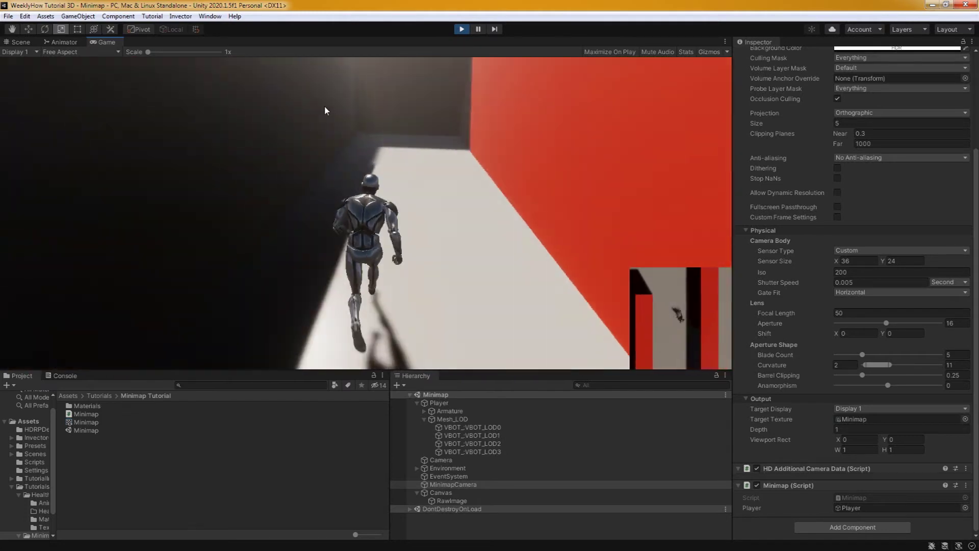
left_click(461, 29)
Set MinimapCamera's orthographic size to 17.
left_click(469, 485)
scroll(790, 375, "up", 5)
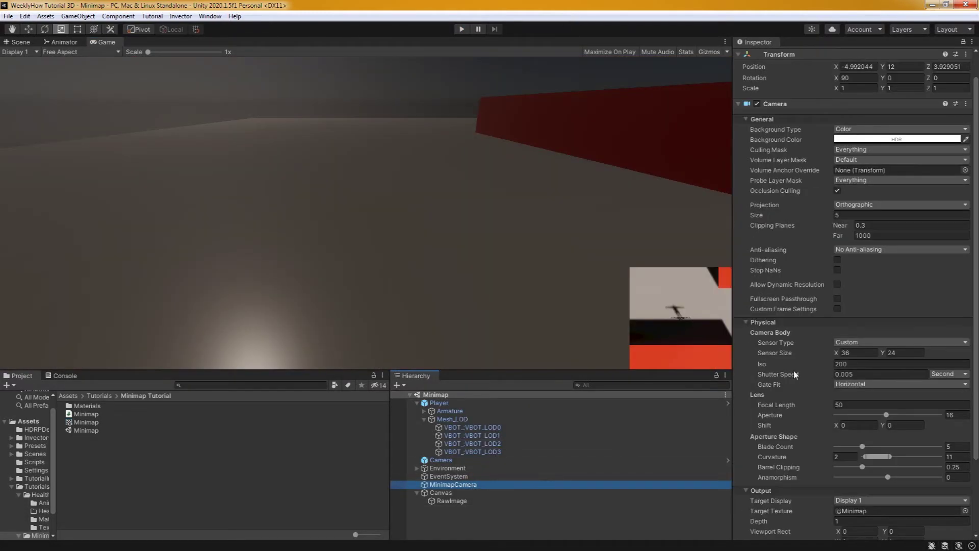
type("17")
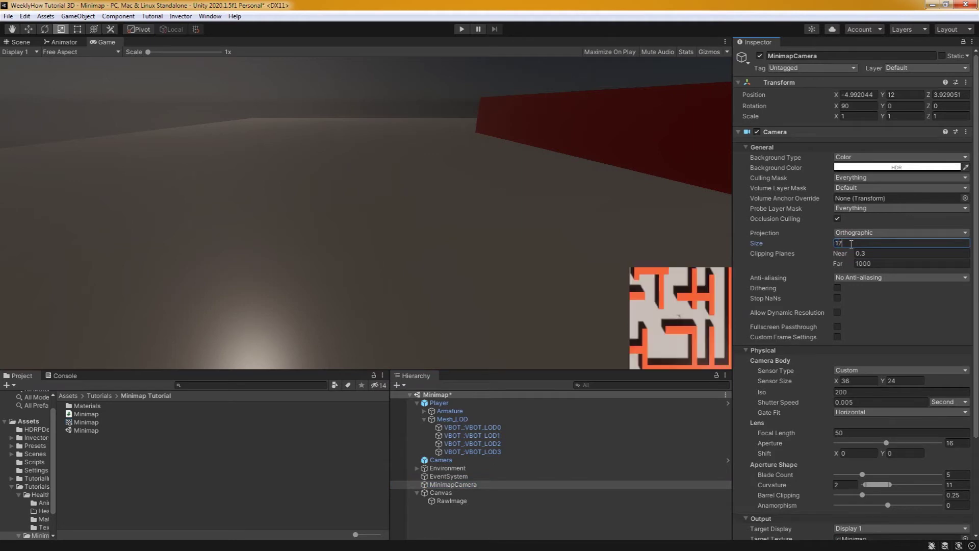
Starting from the ground plane's layer options, add a new layer named Ground as User Layer 9.
left_click(20, 43)
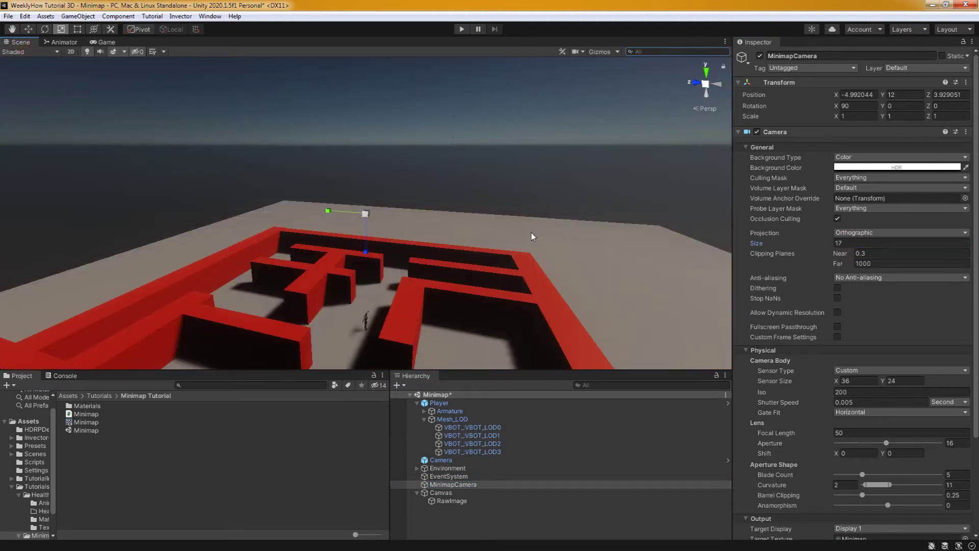
left_click(552, 244)
left_click(922, 73)
left_click(895, 149)
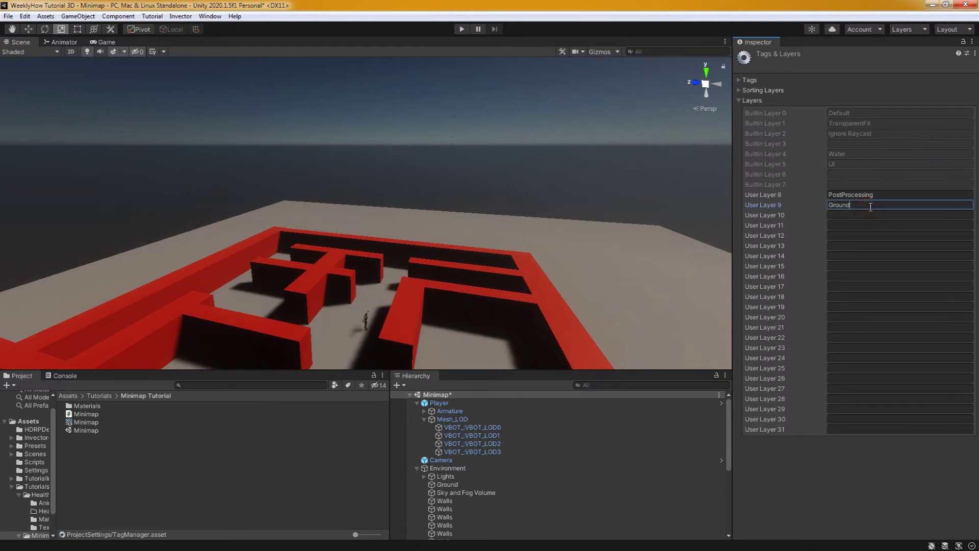
Assign the Ground layer to the ground plane.
left_click(629, 252)
left_click(905, 68)
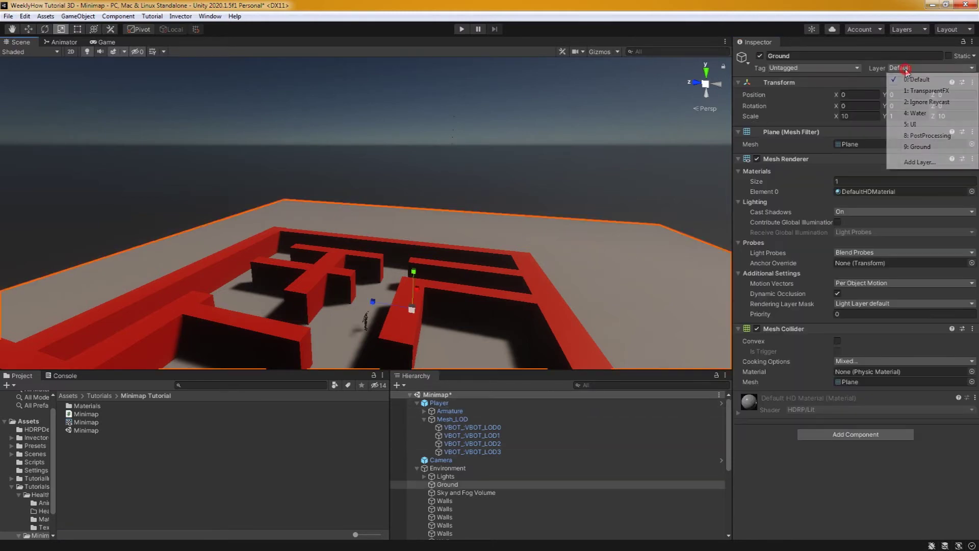
left_click(922, 147)
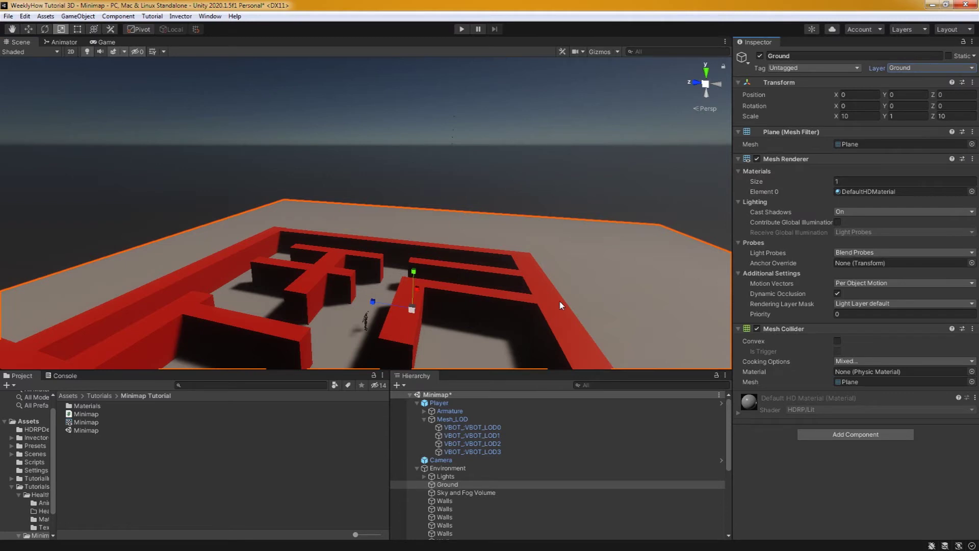
Exclude the Ground layer from MinimapCamera's culling mask and check the mask's remaining layers.
left_click(417, 467)
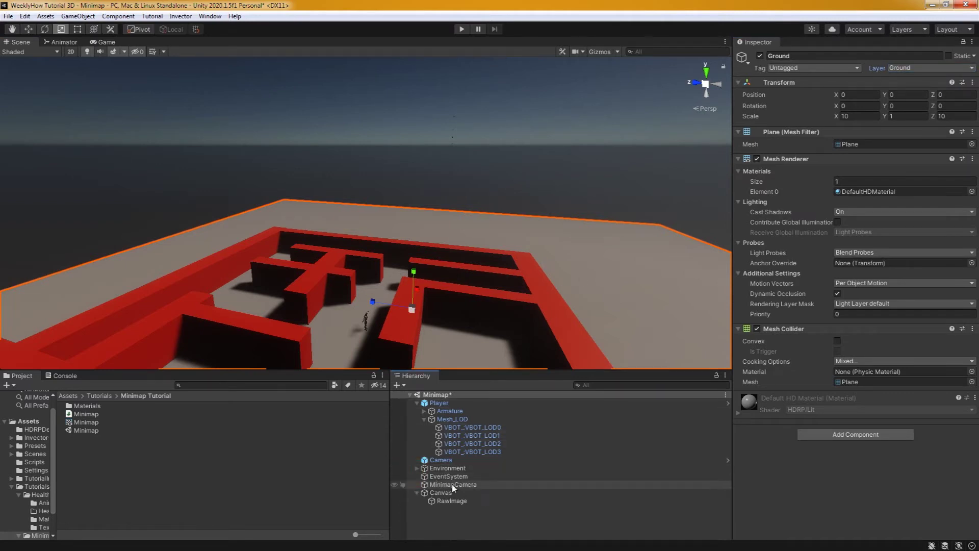
left_click(453, 484)
left_click(867, 177)
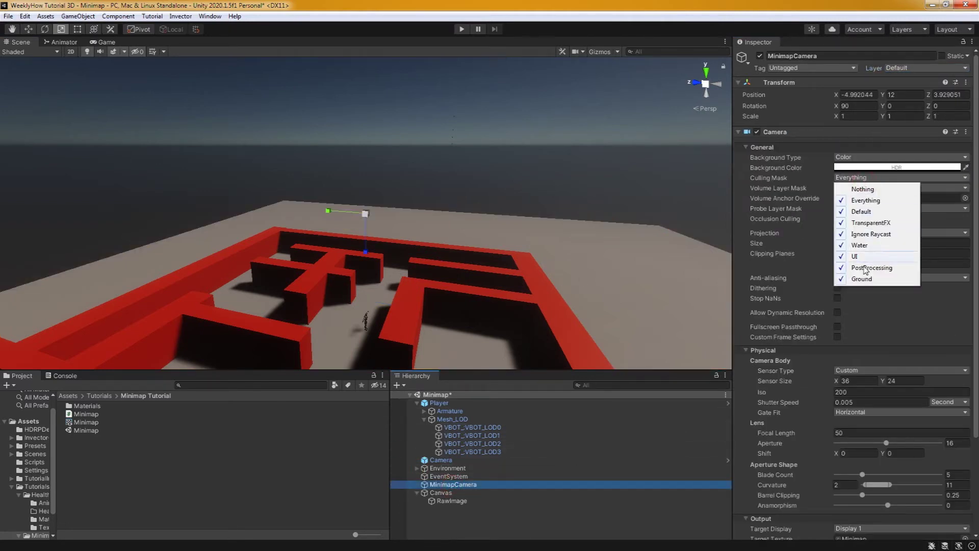
left_click(869, 280)
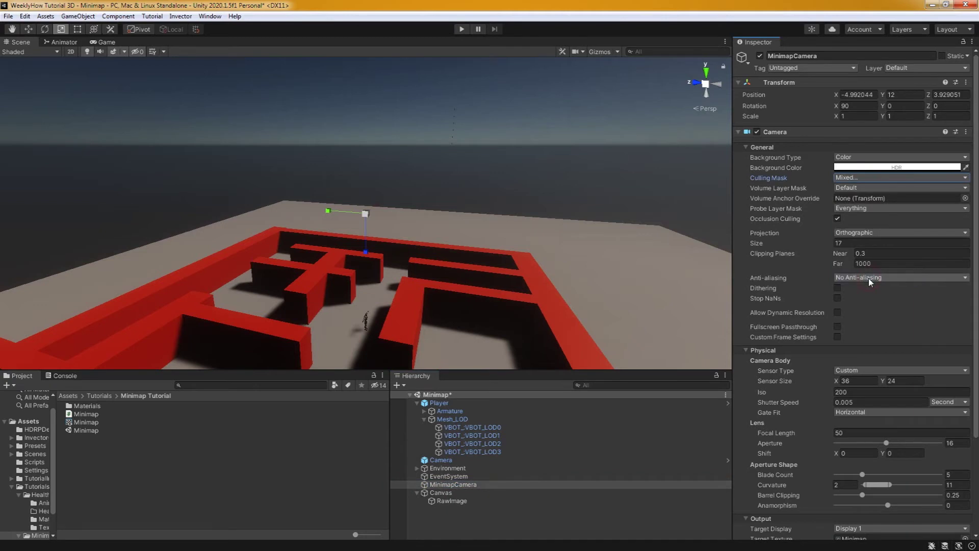
left_click(858, 178)
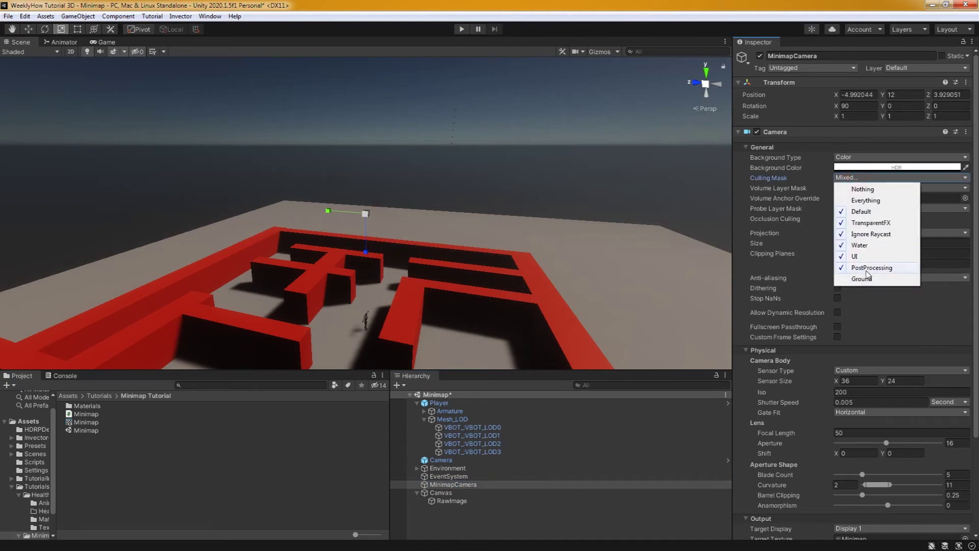
Play-test the scene by moving the player around the maze to check the minimap without the ground, and stop the game.
left_click(112, 44)
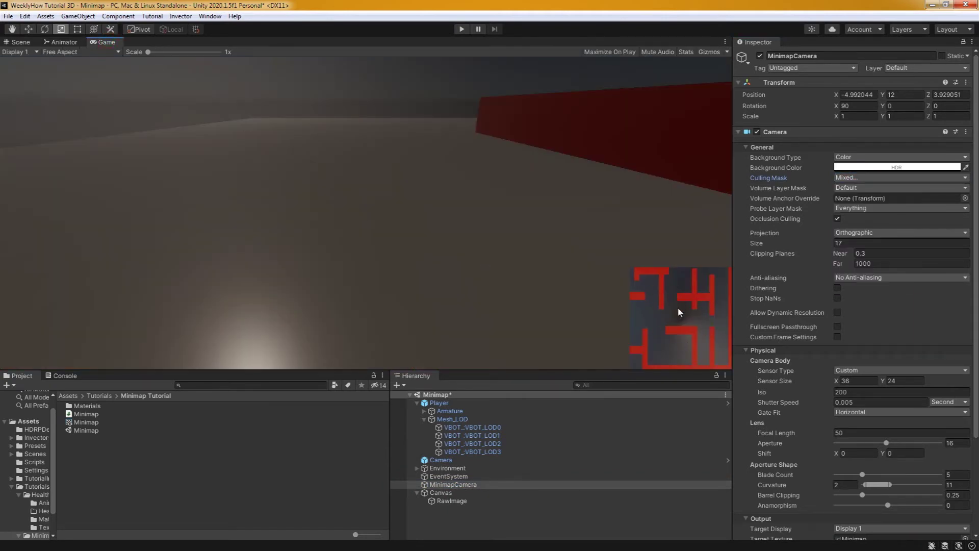
key("ctrl+p")
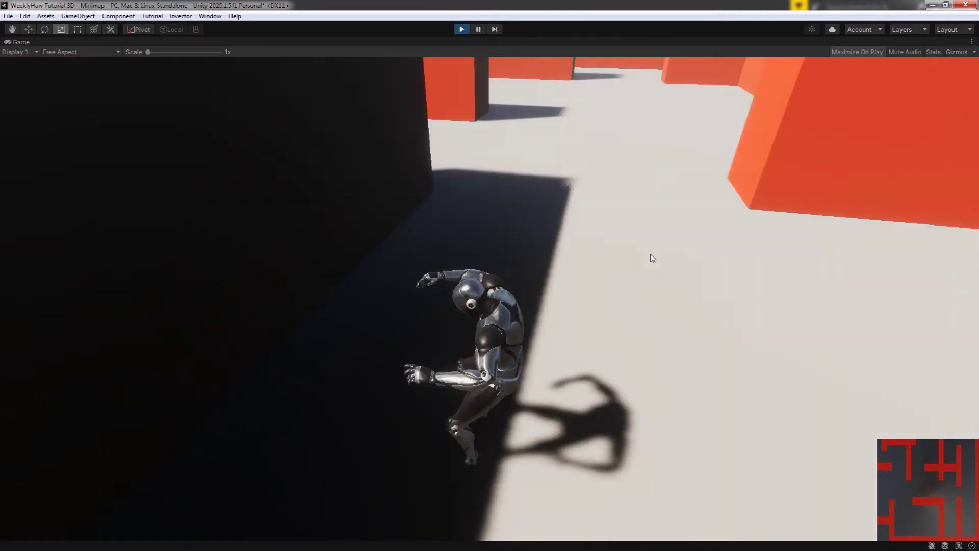
key("w")
key("a")
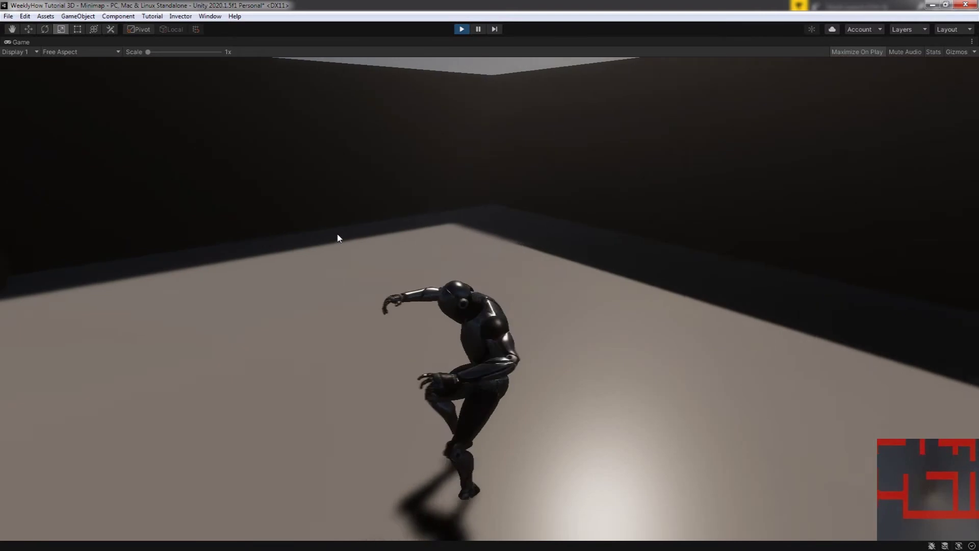
key("s")
key("a")
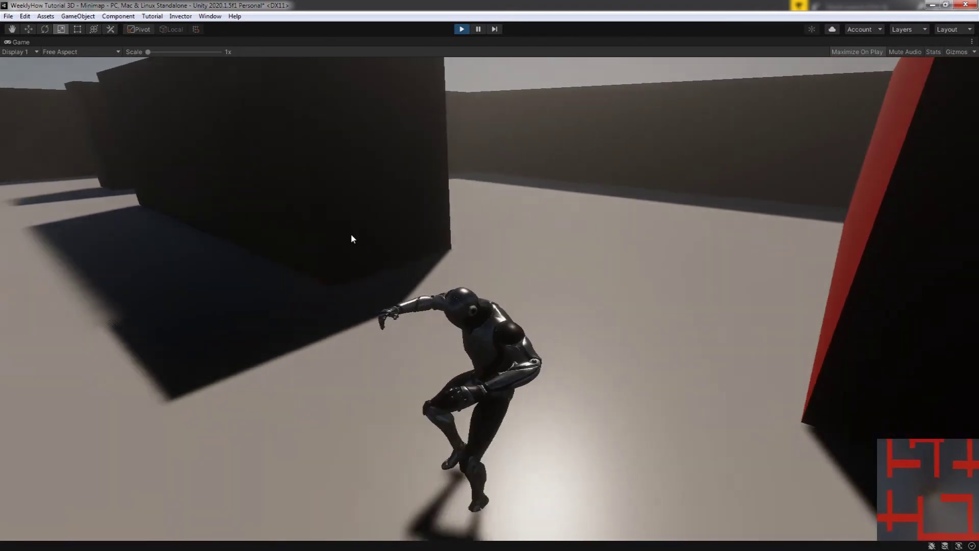
key("a")
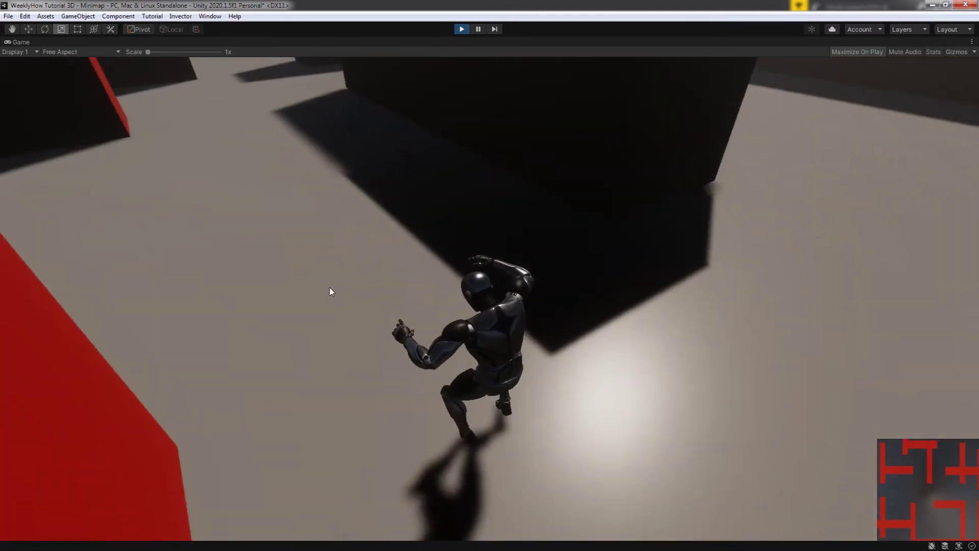
key("w")
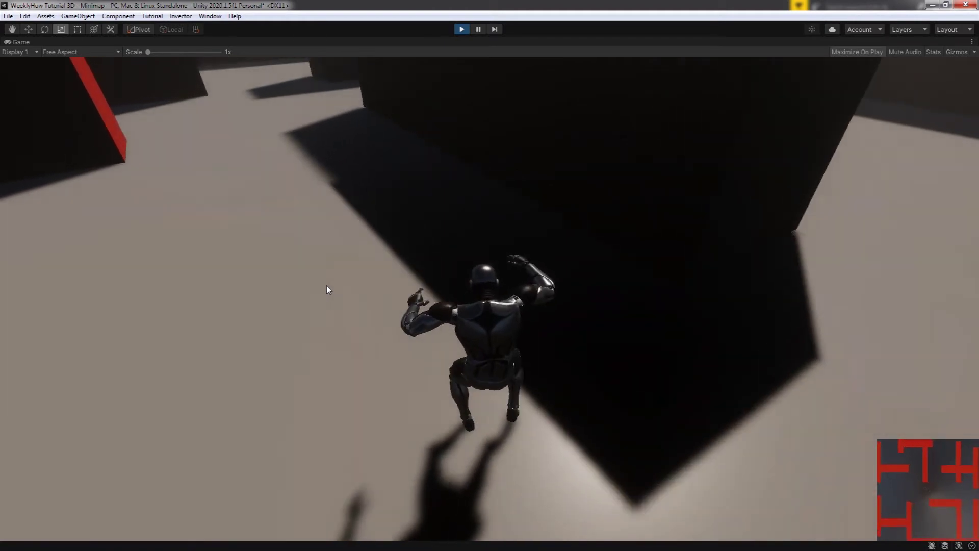
key("s")
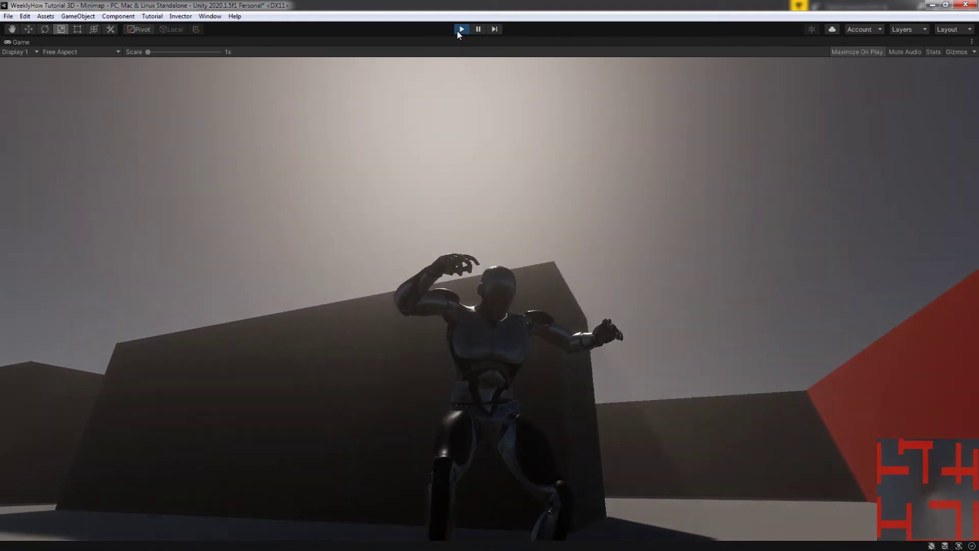
left_click(461, 29)
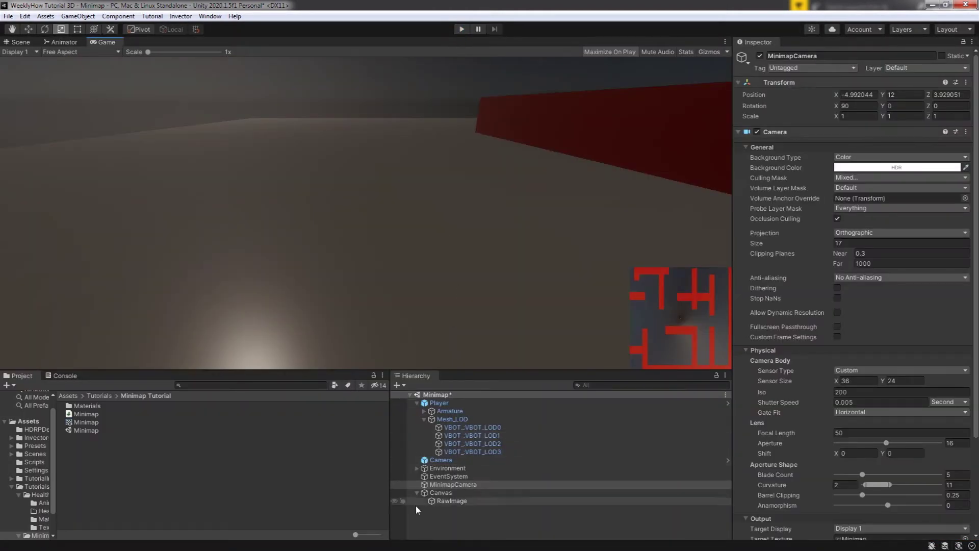
Add the Ground layer to the Ground Layer mask of the Player's third person controller, keeping Default included.
left_click(457, 402)
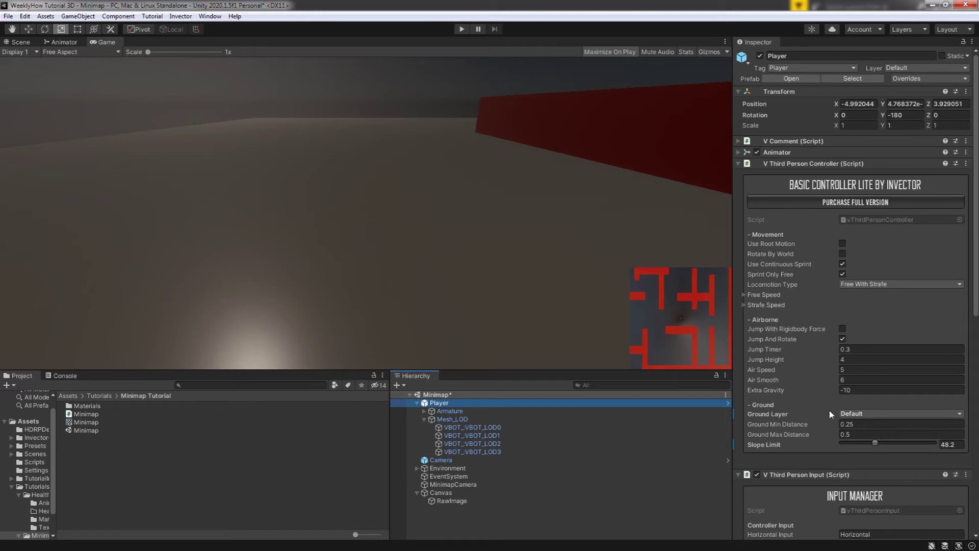
left_click(852, 414)
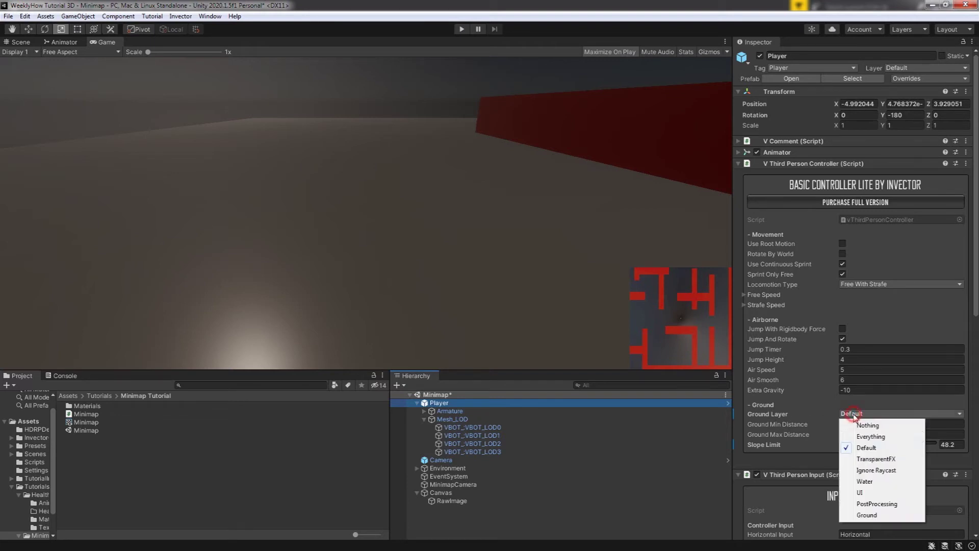
left_click(879, 515)
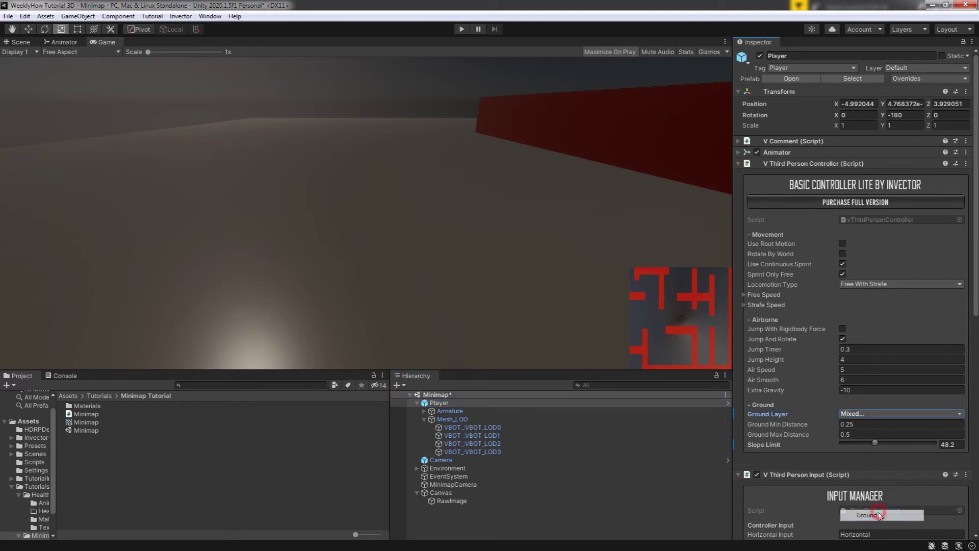
Play-test the player's walking on the Ground layer and the minimap's tracking through the maze, and exit play mode.
left_click(460, 31)
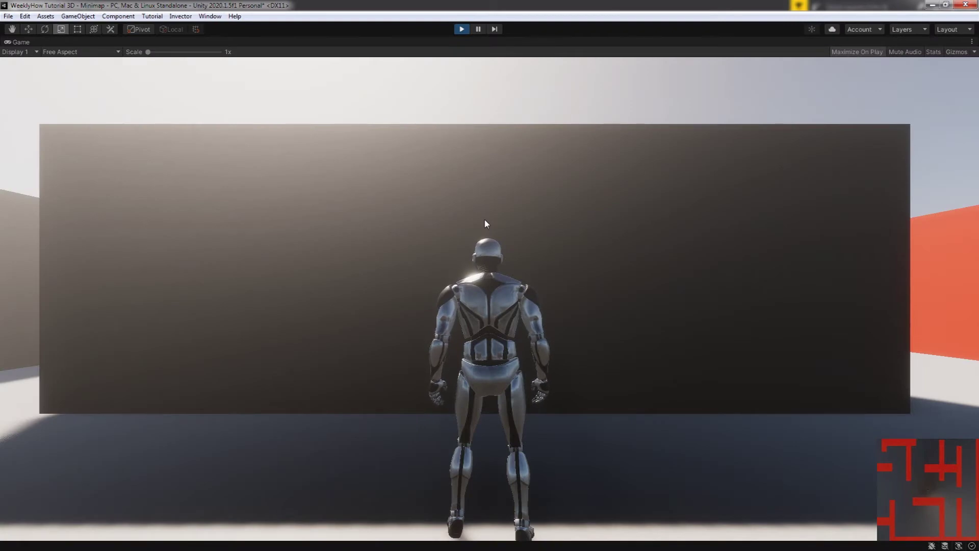
key("a")
key("w")
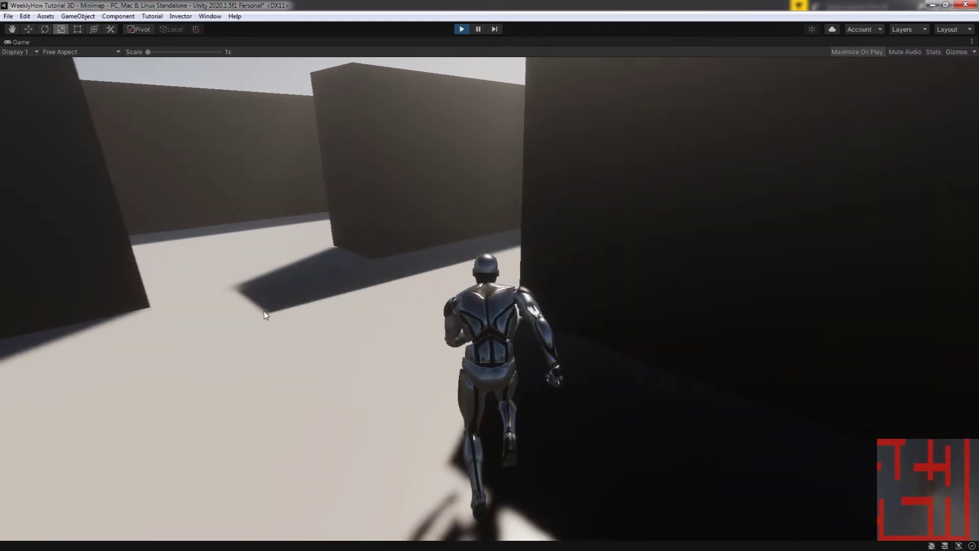
key("a")
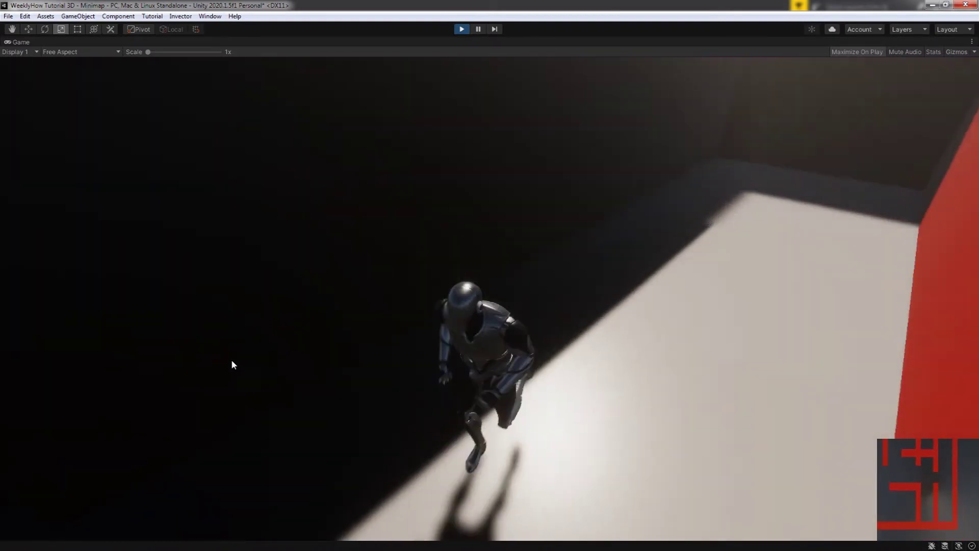
key("s")
key("w")
key("a")
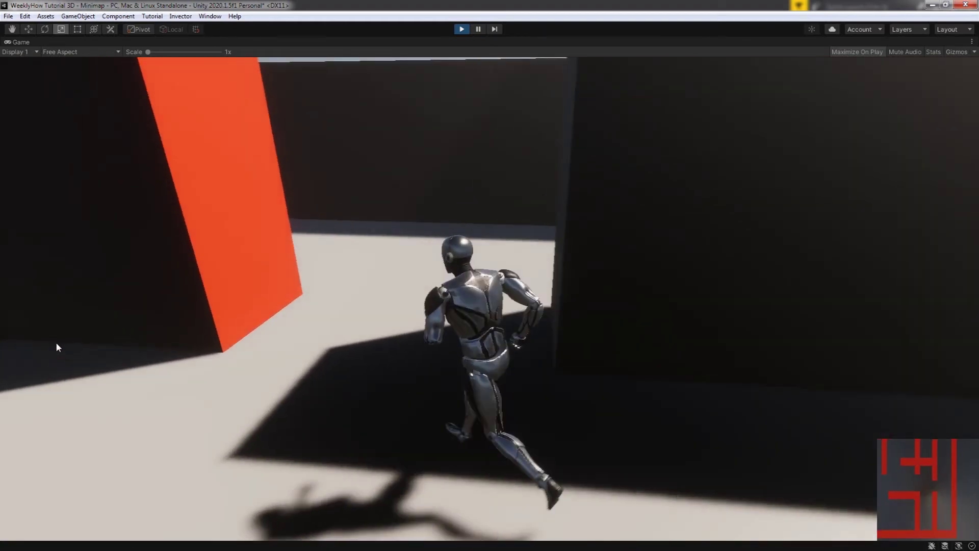
key("w")
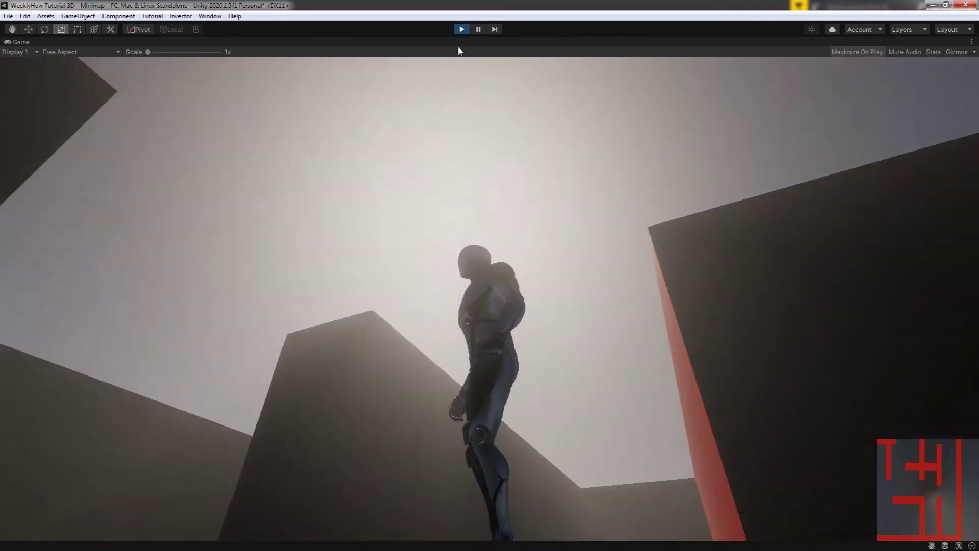
left_click(461, 29)
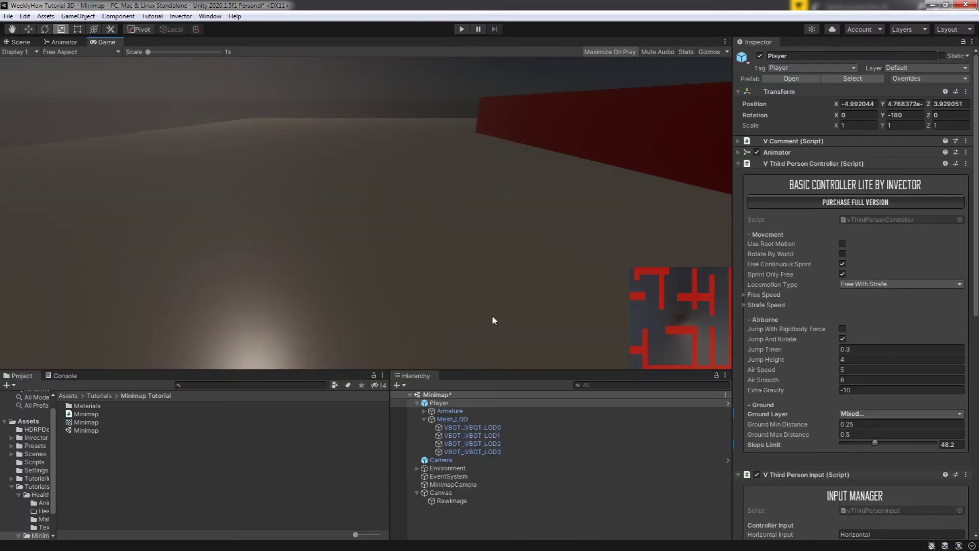
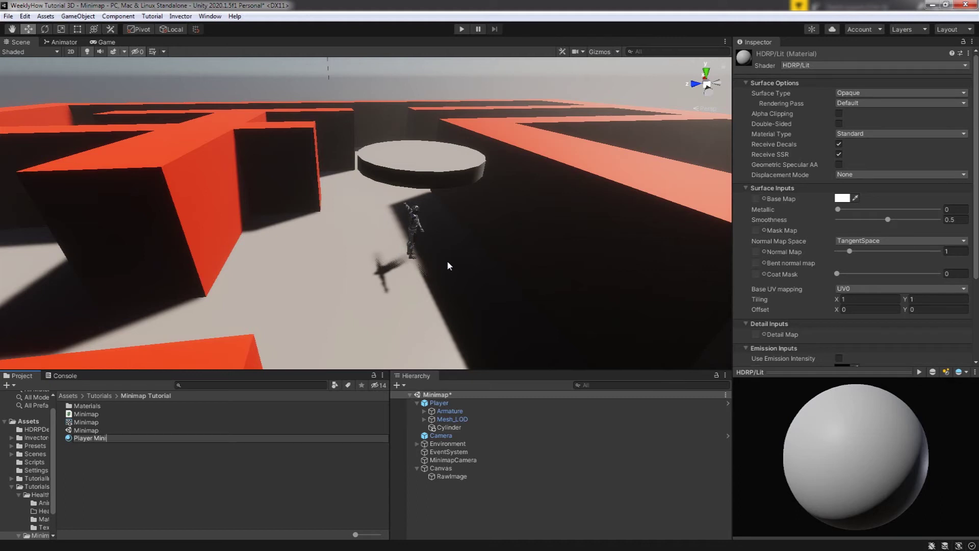
Name the new material Player Minimap Logo and assign it to the cylinder above the player.
type("Logo")
key("Return")
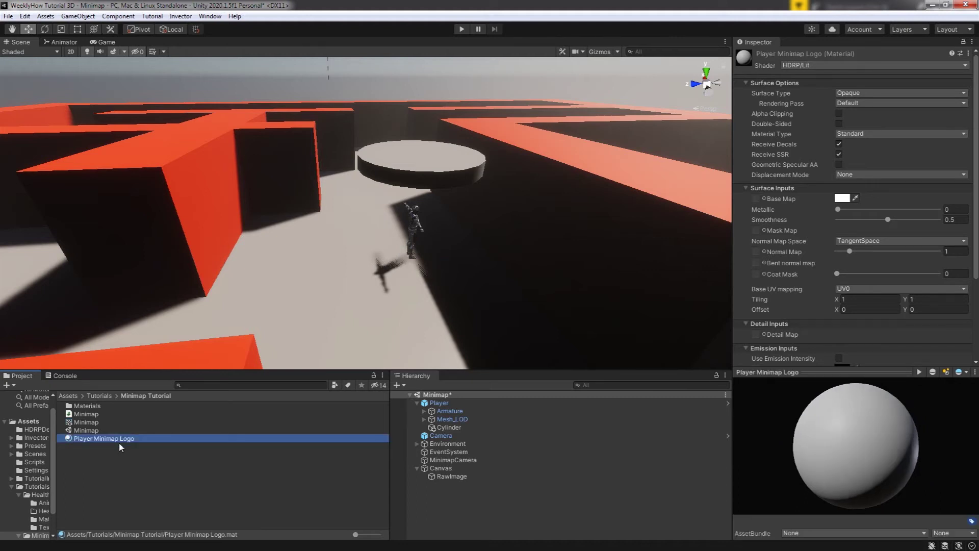
left_click(455, 436)
Rename the Cylinder object under Player as Player Minimap Logo.
left_click(457, 428)
left_click(476, 431)
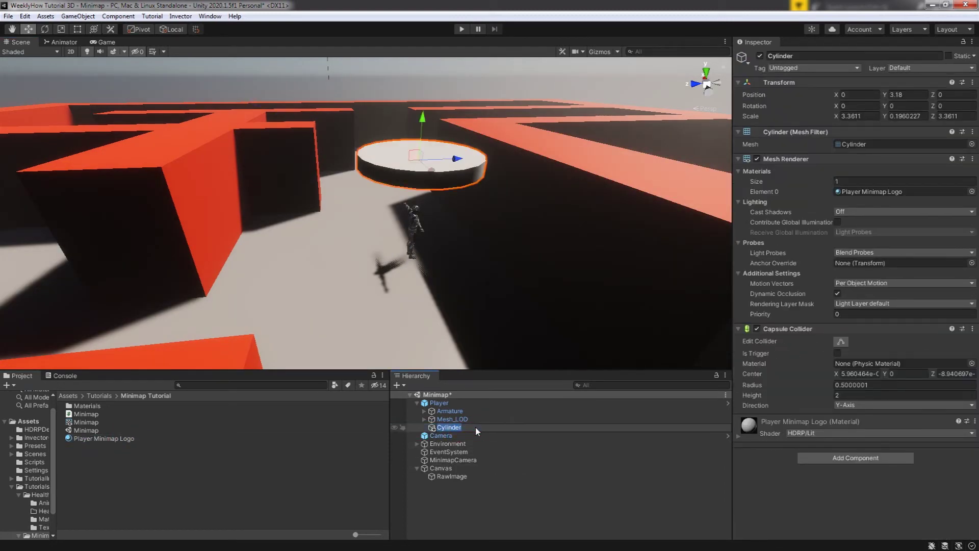
type("Player Minimap Logo")
key("Return")
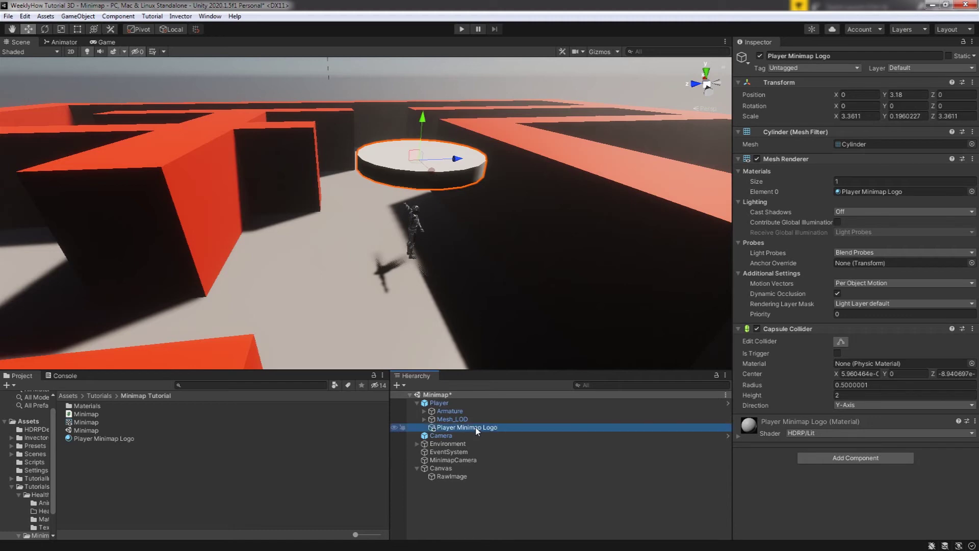
Set the Player Minimap Logo material's base map colour to yellow, FFDA00.
left_click(156, 437)
left_click(846, 199)
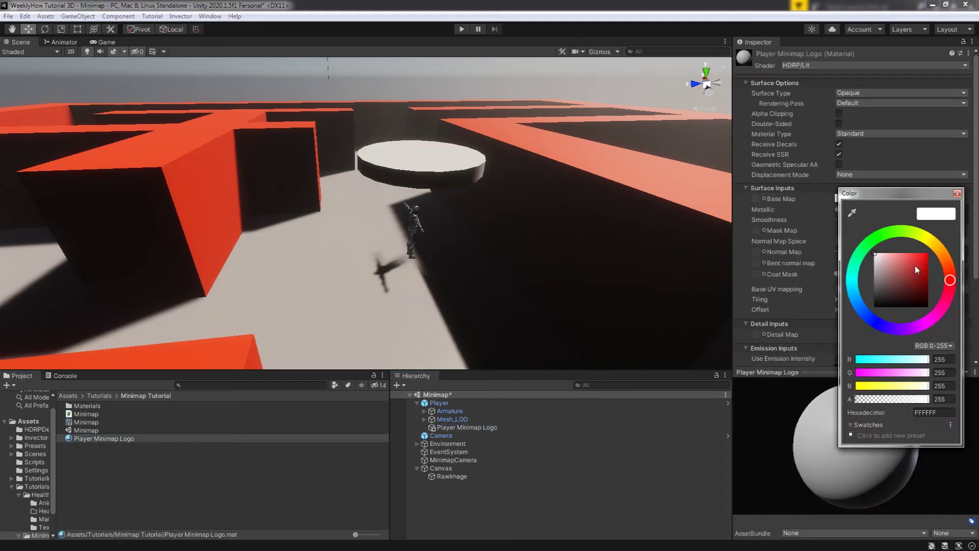
left_click_drag(946, 264, 932, 241)
left_click(926, 254)
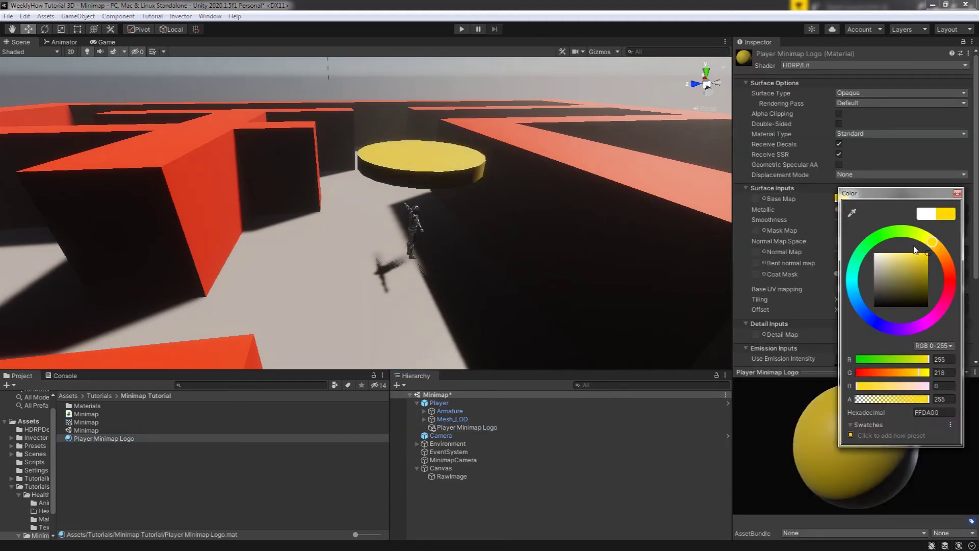
left_click(350, 466)
Add two user layers to the project: Player as layer 10 and Player Logo as layer 11.
left_click(463, 428)
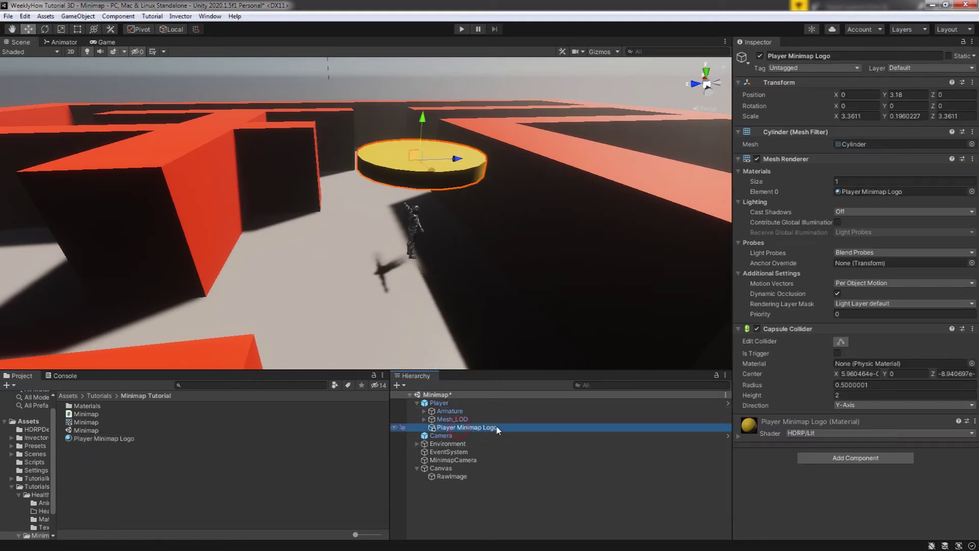
left_click(918, 67)
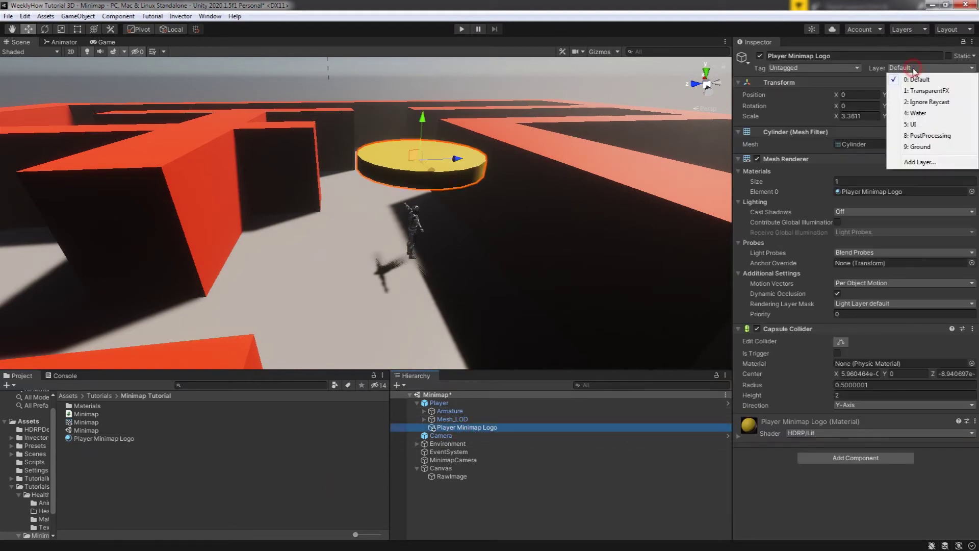
left_click(920, 162)
left_click(864, 213)
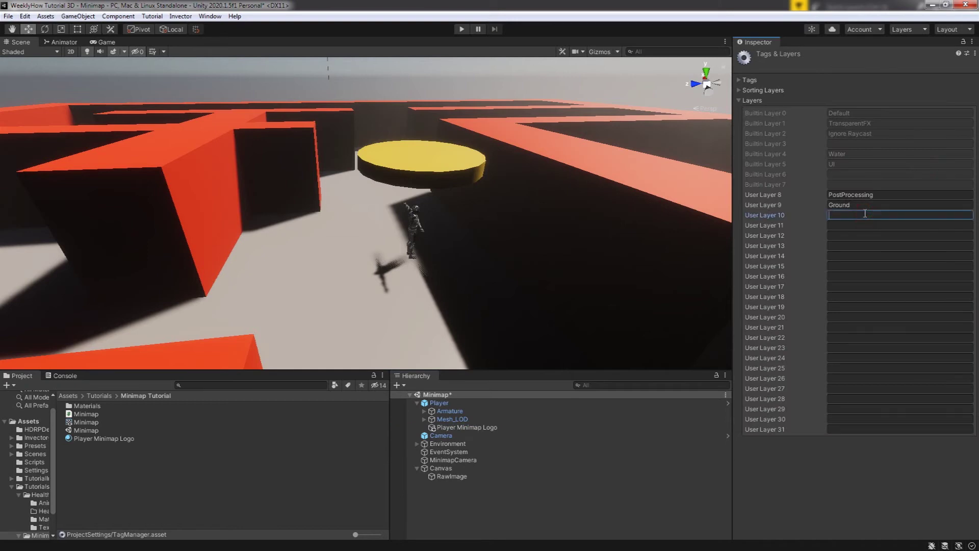
left_click(452, 404)
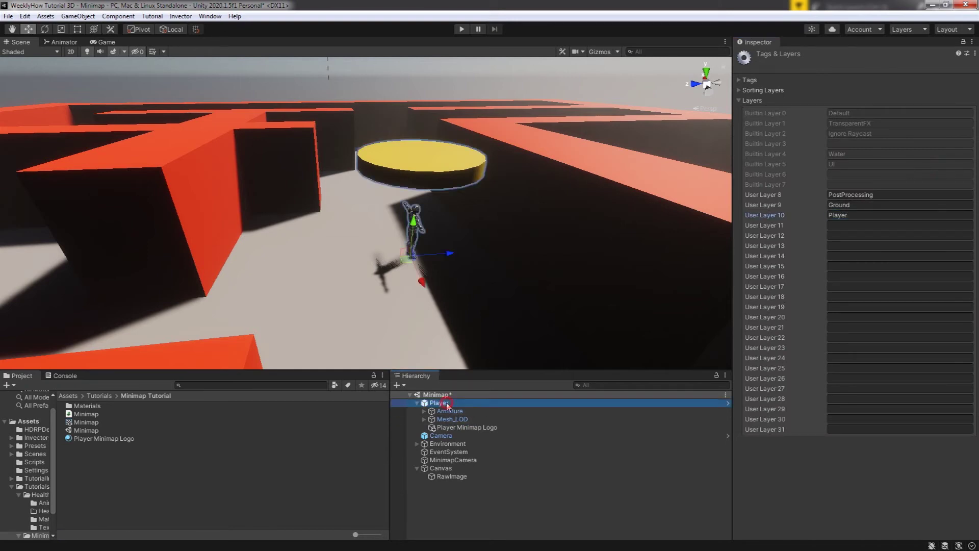
left_click(913, 69)
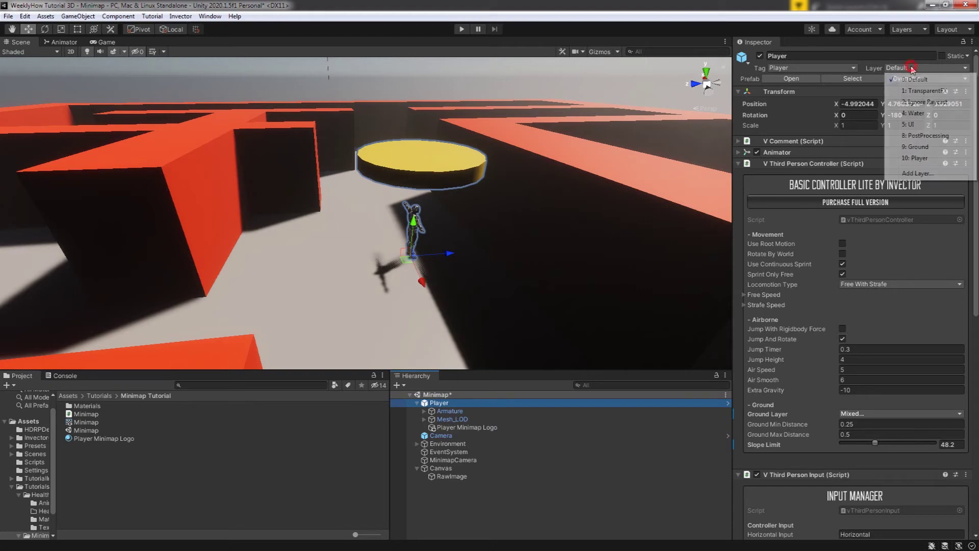
left_click(930, 175)
left_click(870, 225)
type("Player Logo")
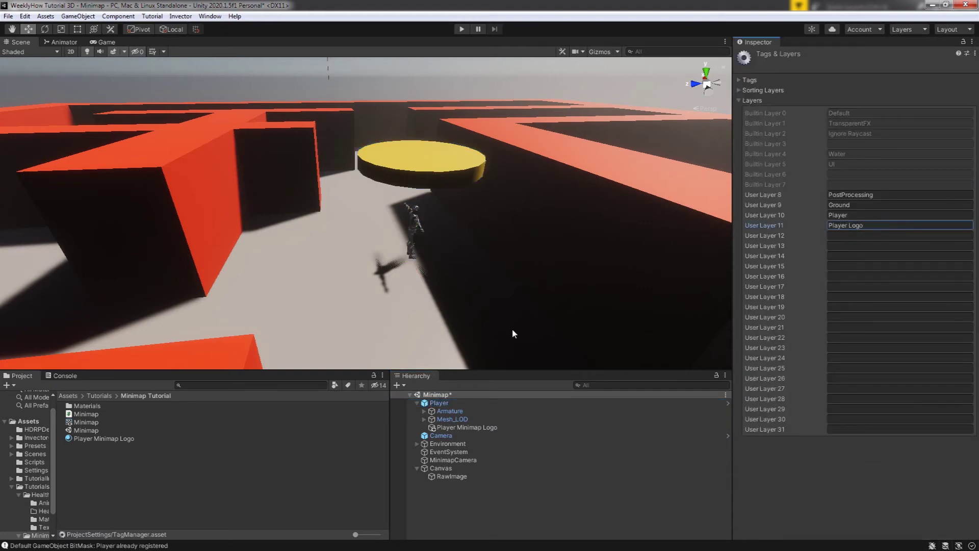
Assign the Player object and all its children to the Player layer.
left_click(437, 403)
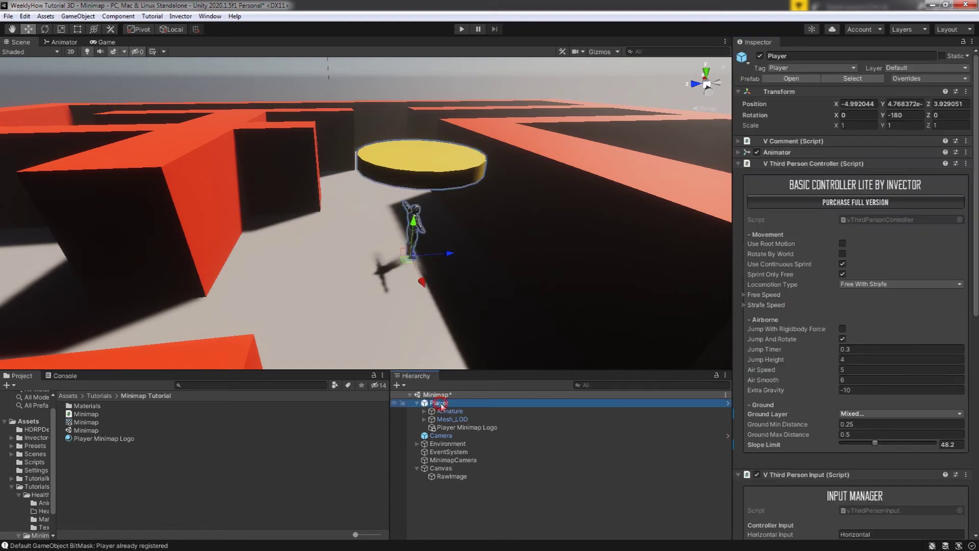
left_click(904, 70)
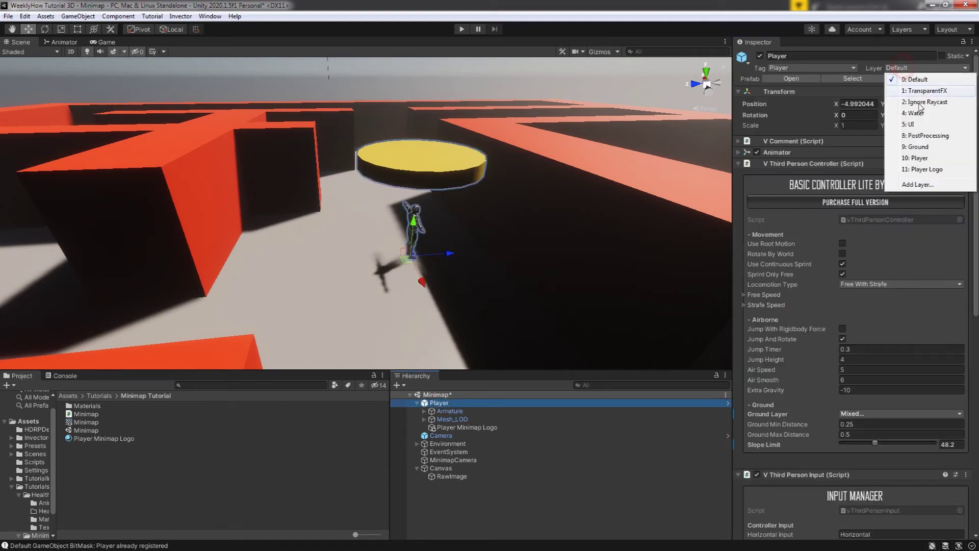
left_click(922, 156)
left_click(461, 299)
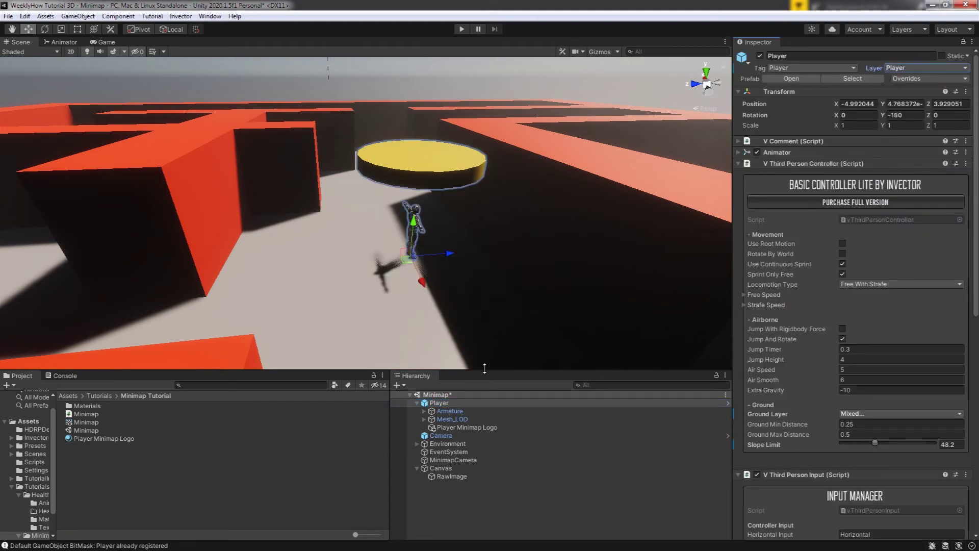
Assign the Player Minimap Logo object to the Player Logo layer.
left_click(468, 428)
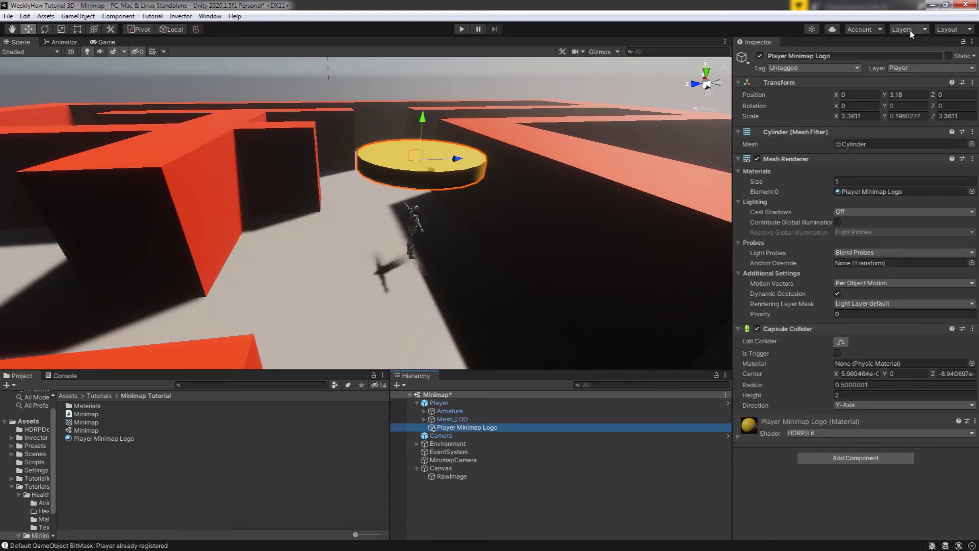
left_click(907, 71)
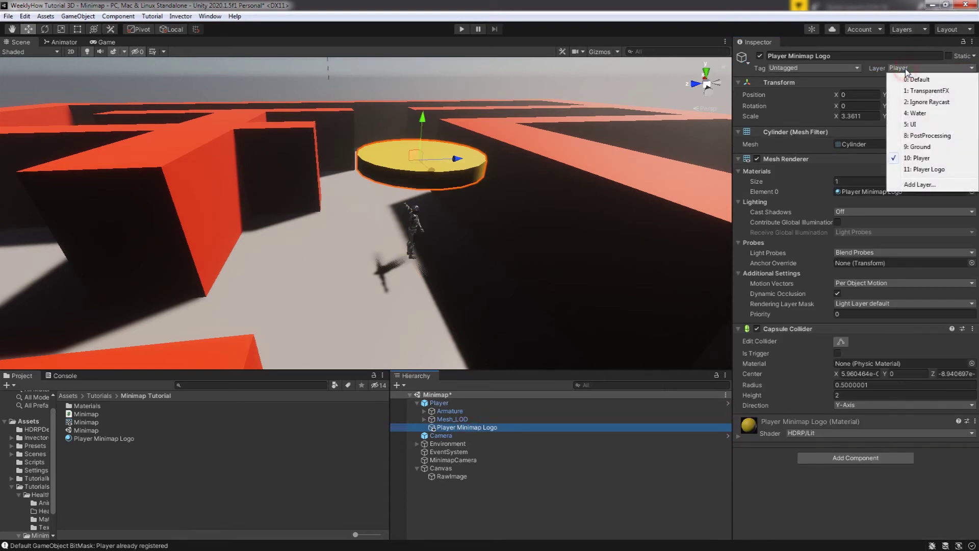
left_click(942, 170)
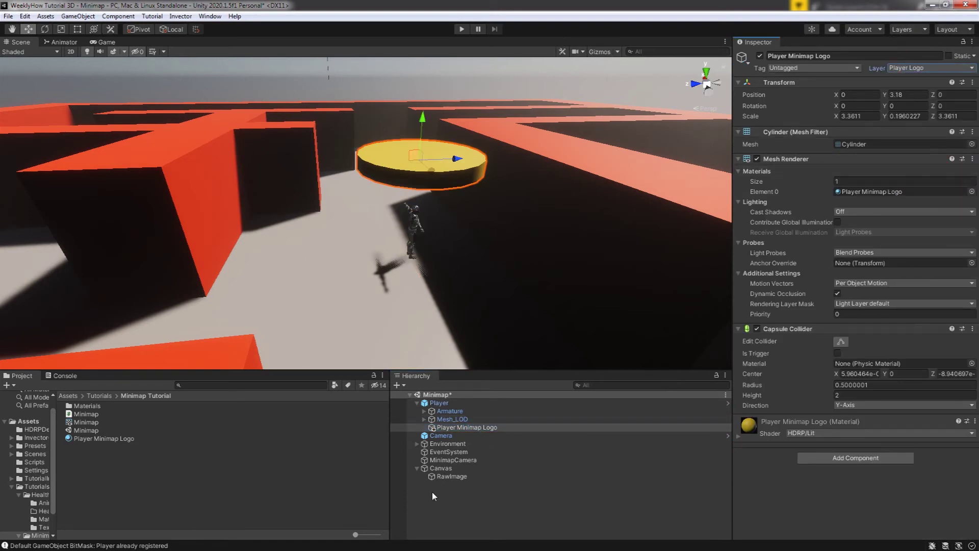
Include the Player Logo layer in MinimapCamera's culling mask, leaving the Player layer excluded.
left_click(454, 460)
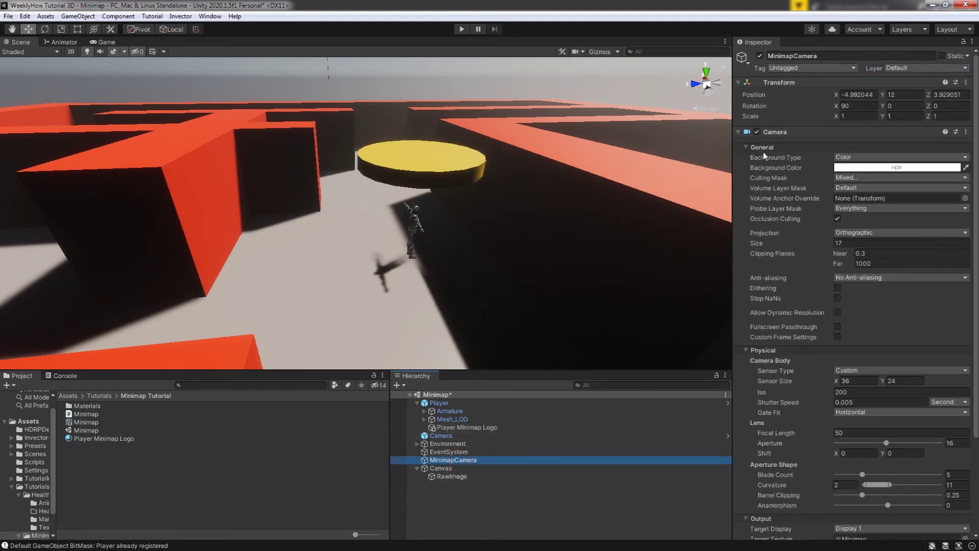
left_click(861, 178)
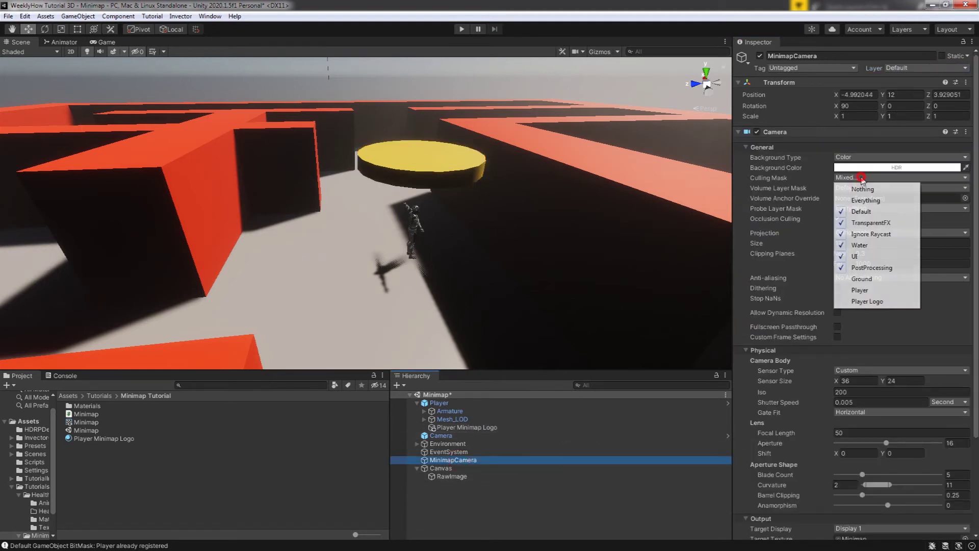
left_click(872, 304)
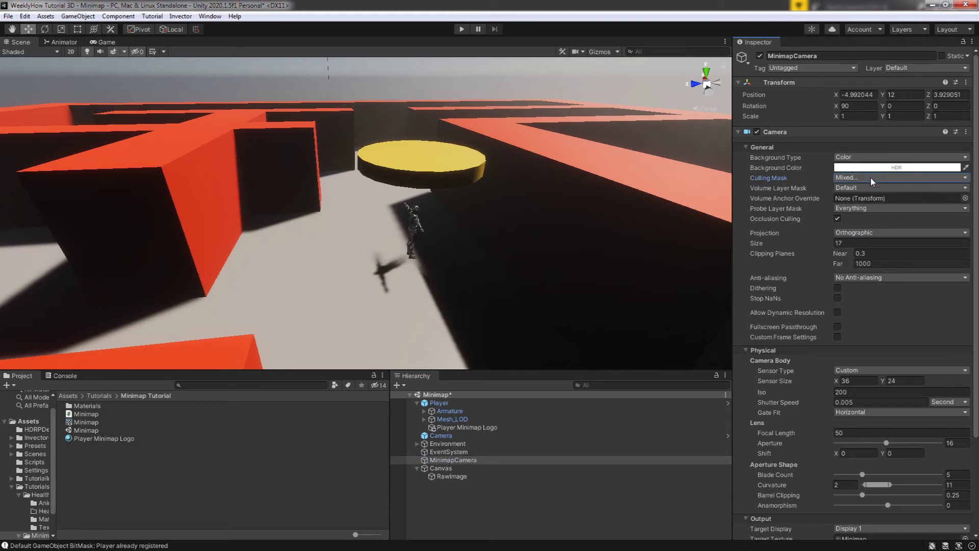
left_click(873, 179)
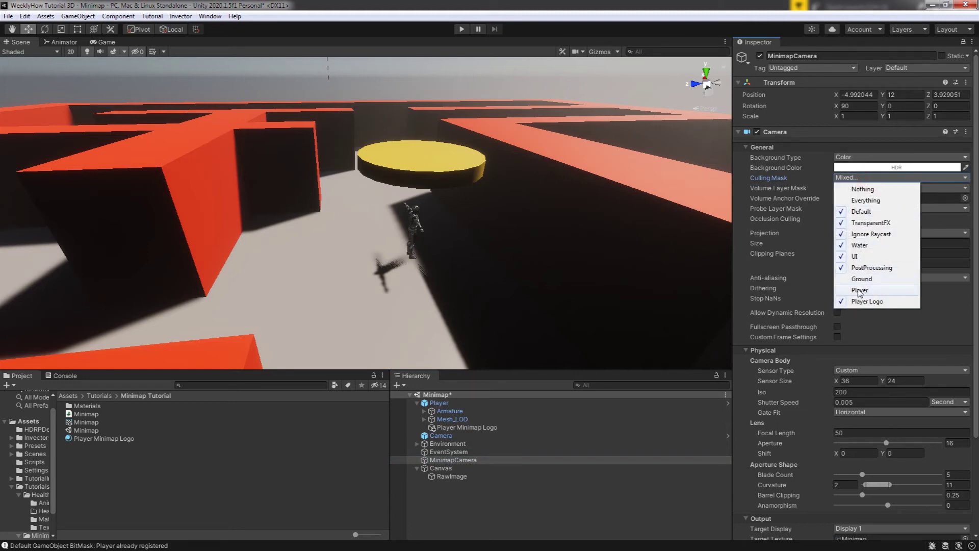
left_click(463, 539)
Play-test the scene to check the player logo on the minimap and in the main view, and exit play mode.
left_click(462, 30)
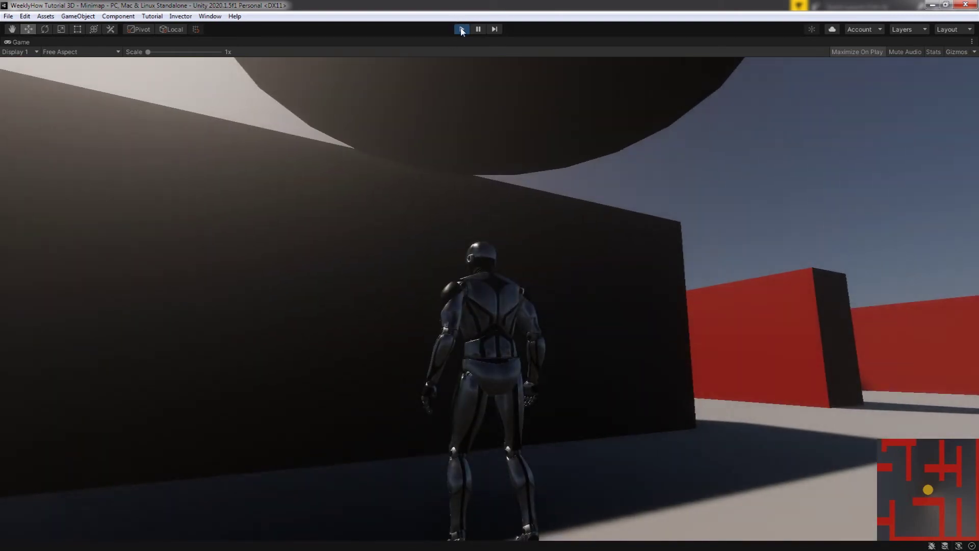
left_click(461, 29)
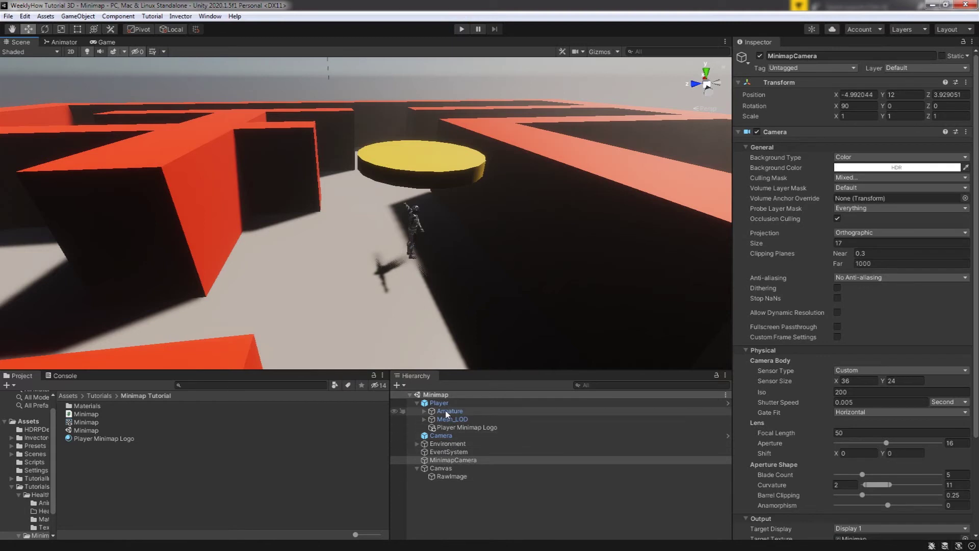
Exclude the Player Logo layer from the main Camera's culling mask and save the scene.
left_click(441, 436)
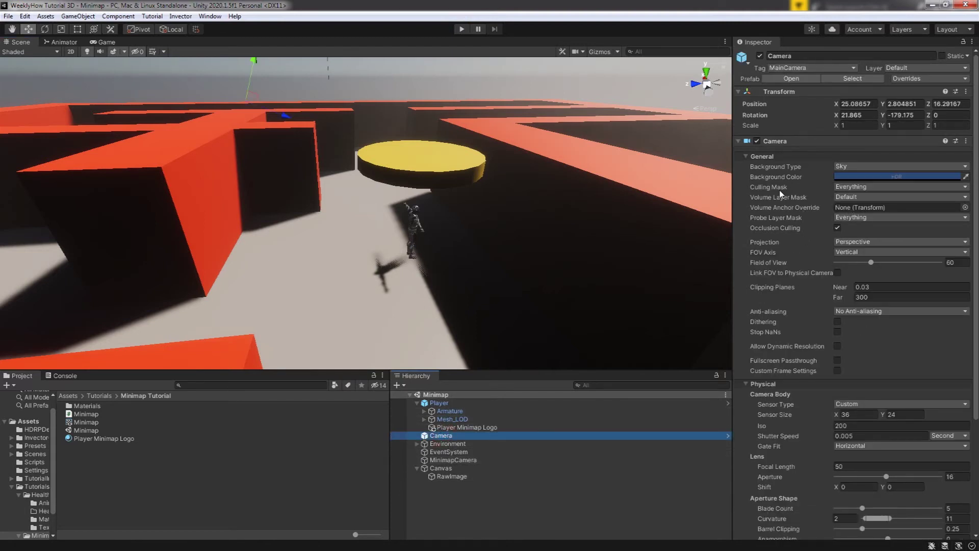
left_click(849, 188)
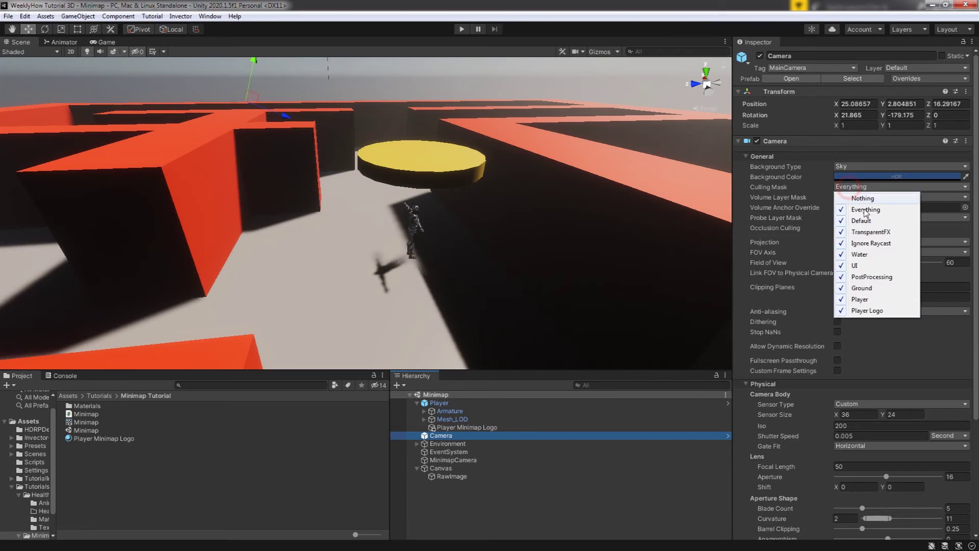
left_click(869, 313)
key("ctrl+s")
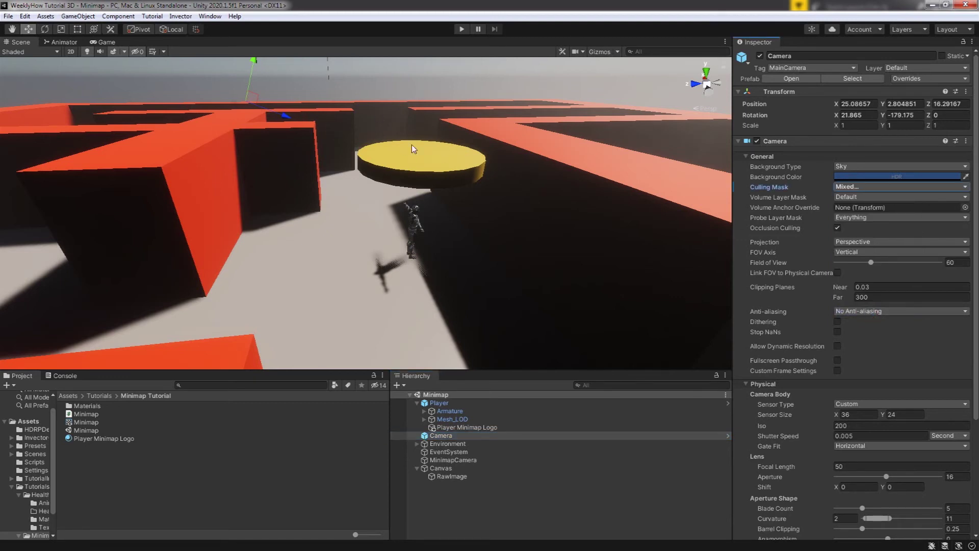
Play-test the player's movement through the maze to check the logo in the main view and on the minimap, and exit play mode.
left_click(460, 29)
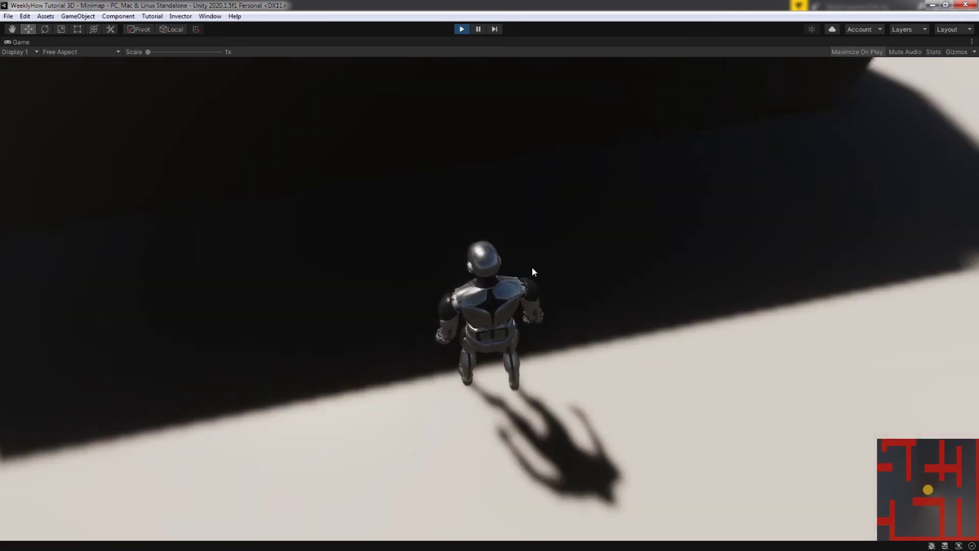
key("w")
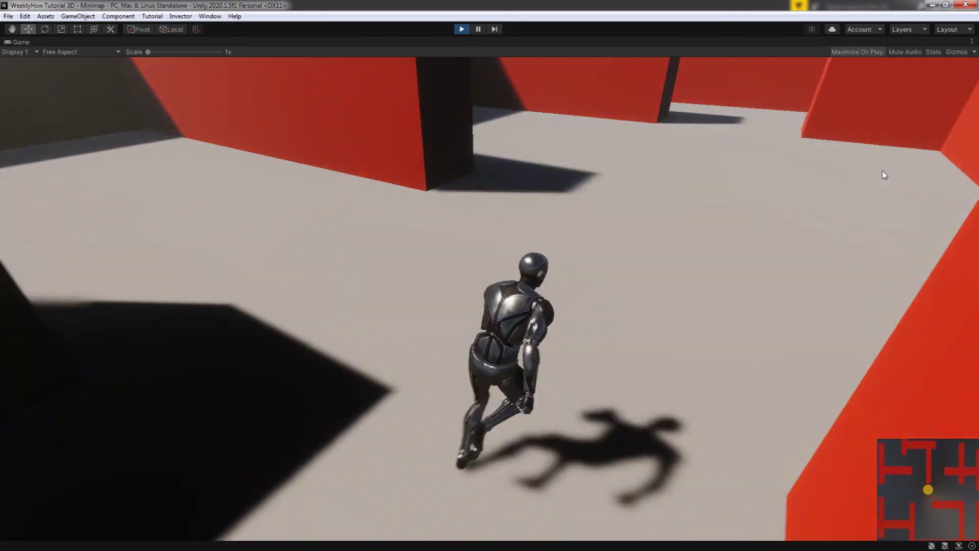
key("w")
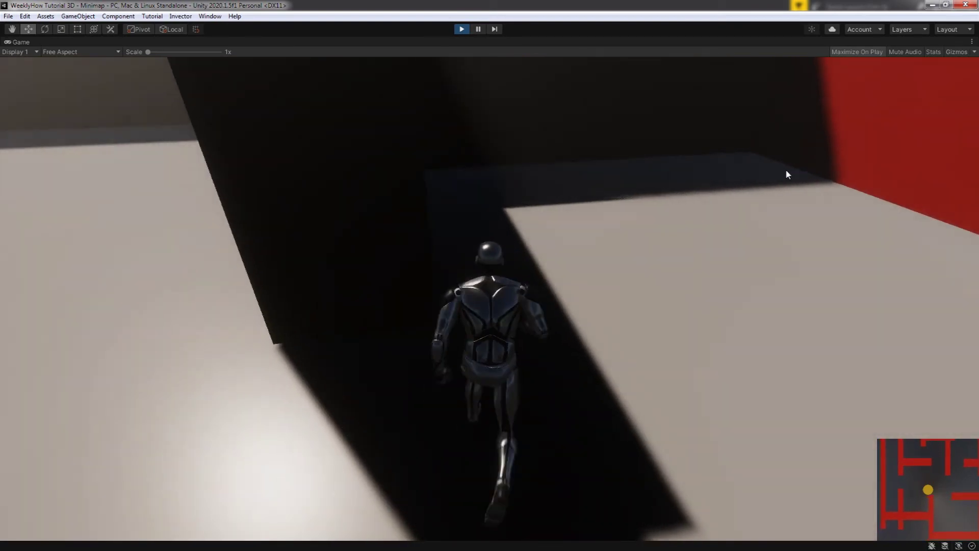
key("w")
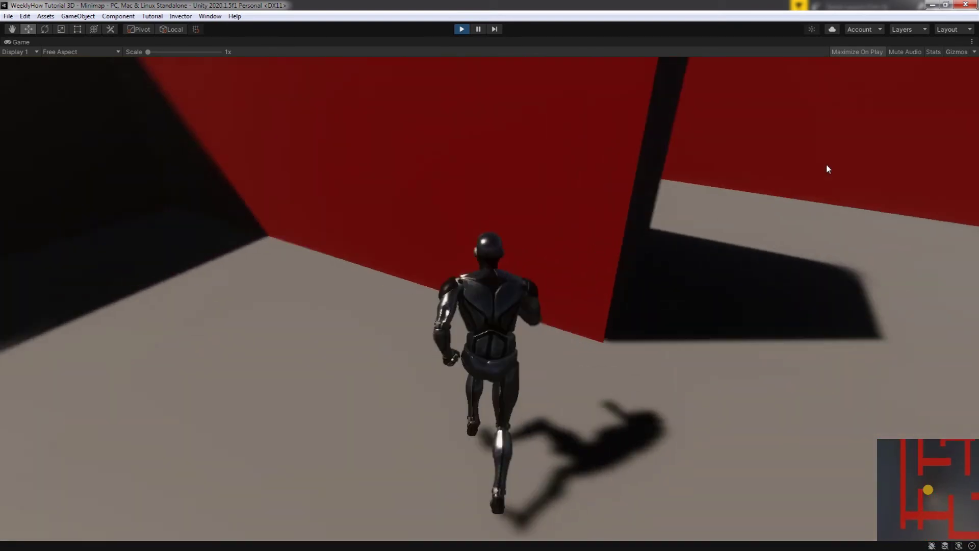
key("w")
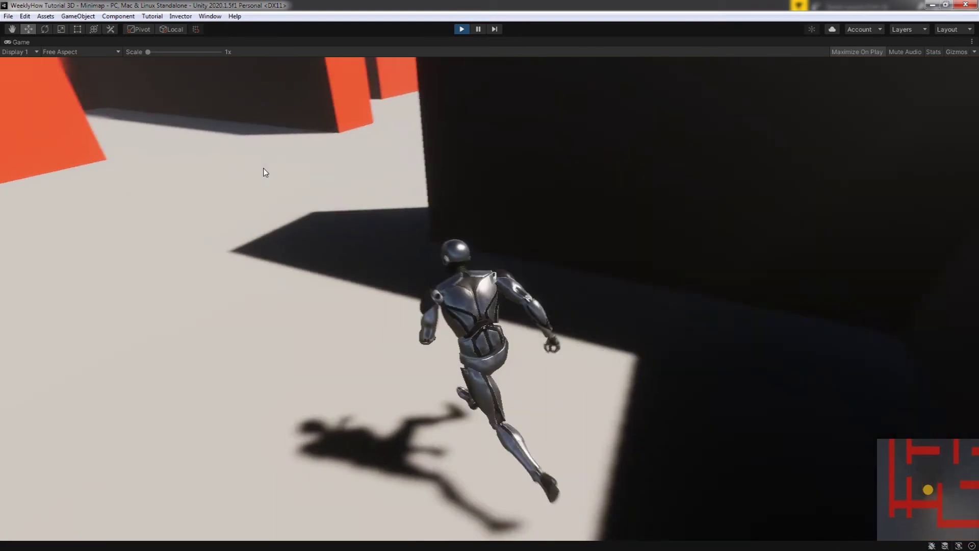
key("s")
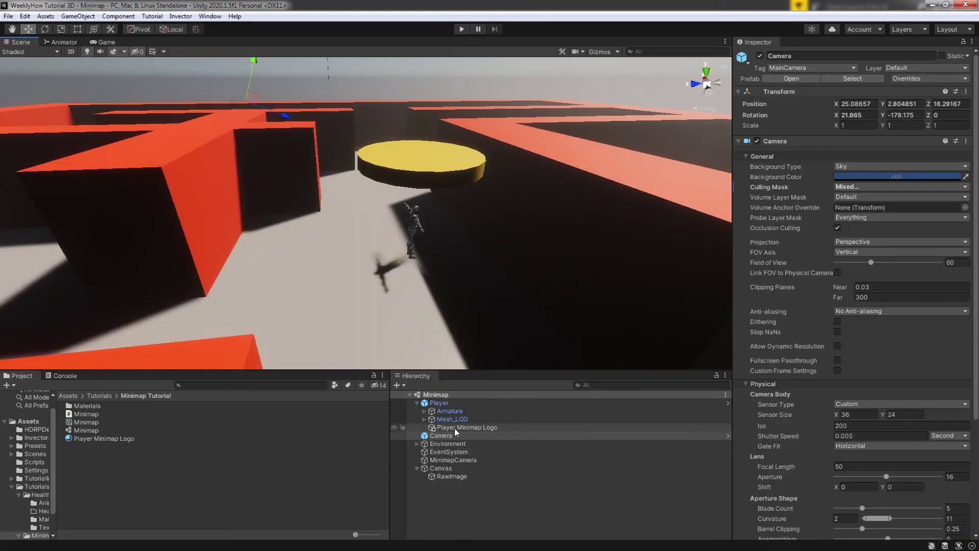
Remove the Capsule Collider component from the Player Minimap Logo object.
left_click(462, 428)
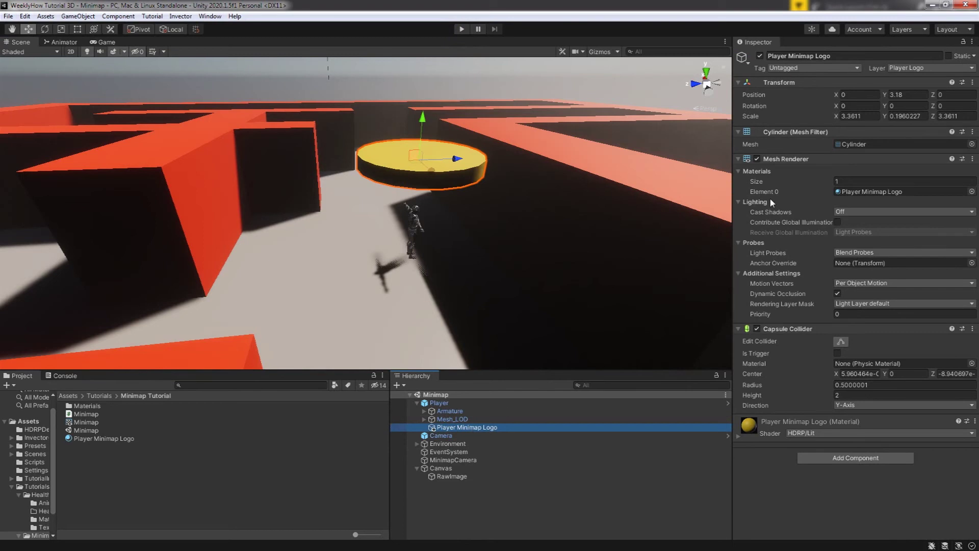
left_click(972, 329)
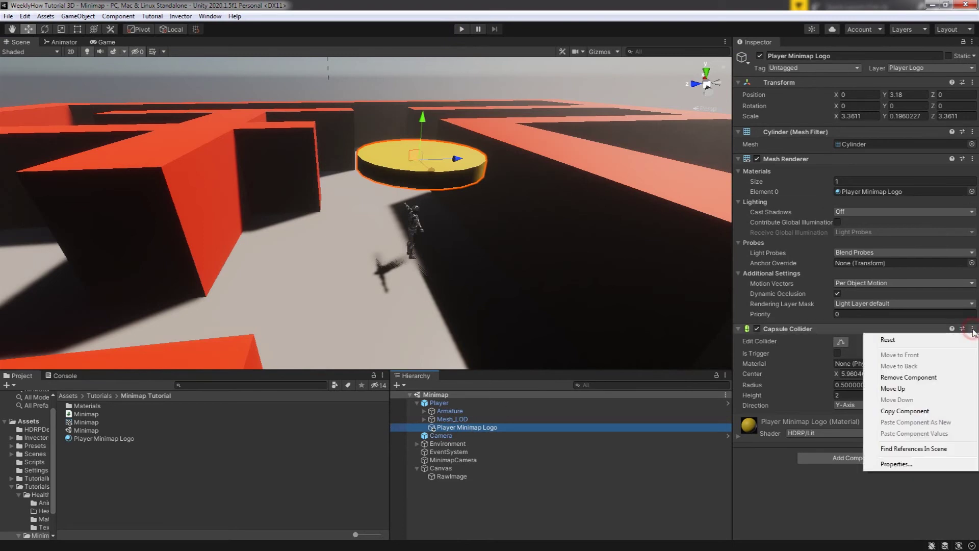
left_click(938, 378)
Play-test the player's movement through the maze without the logo's collider, and exit play mode.
left_click(462, 30)
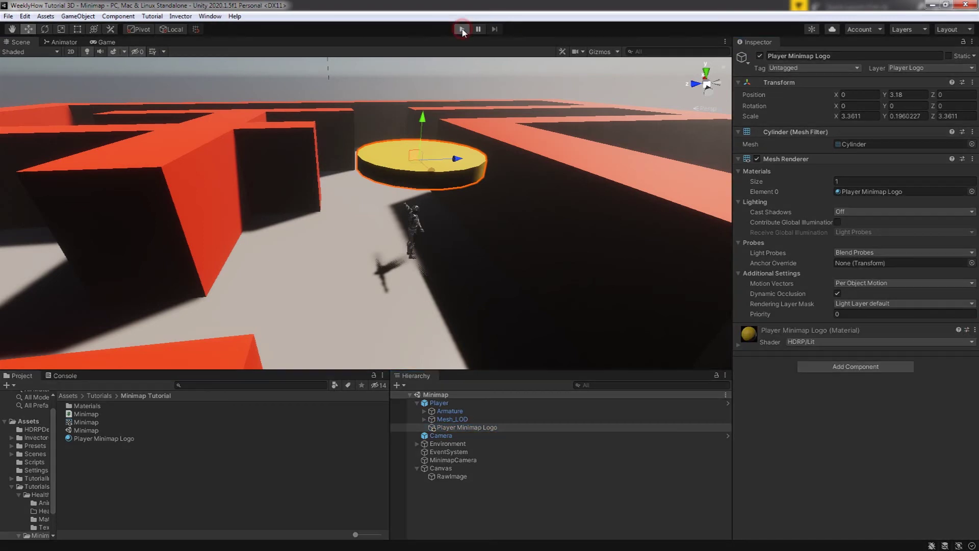
key("w")
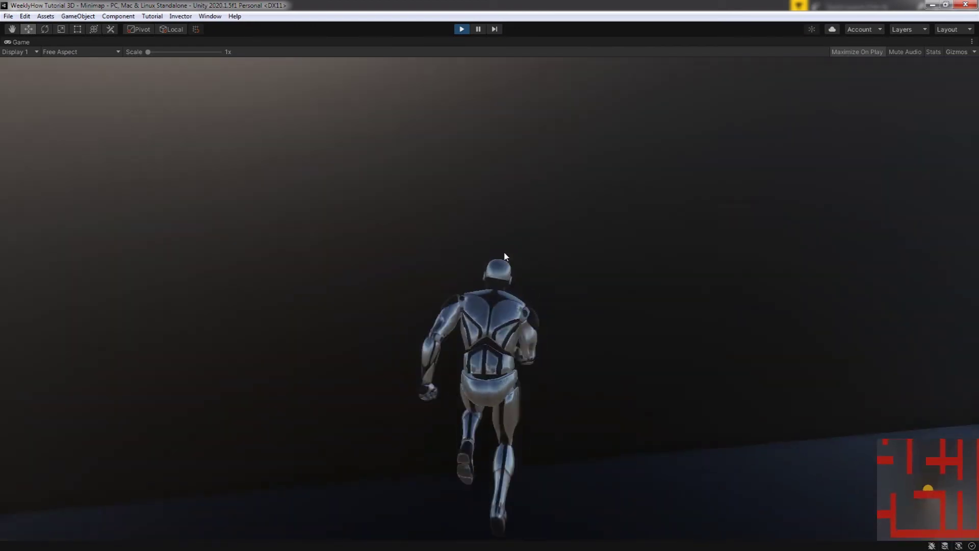
key("a")
key("w")
key("a")
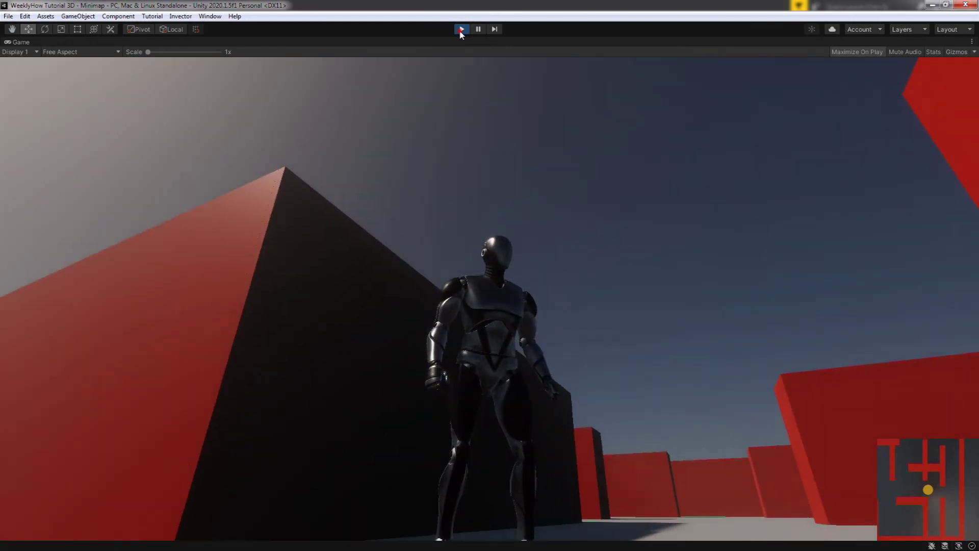
key("ctrl+p")
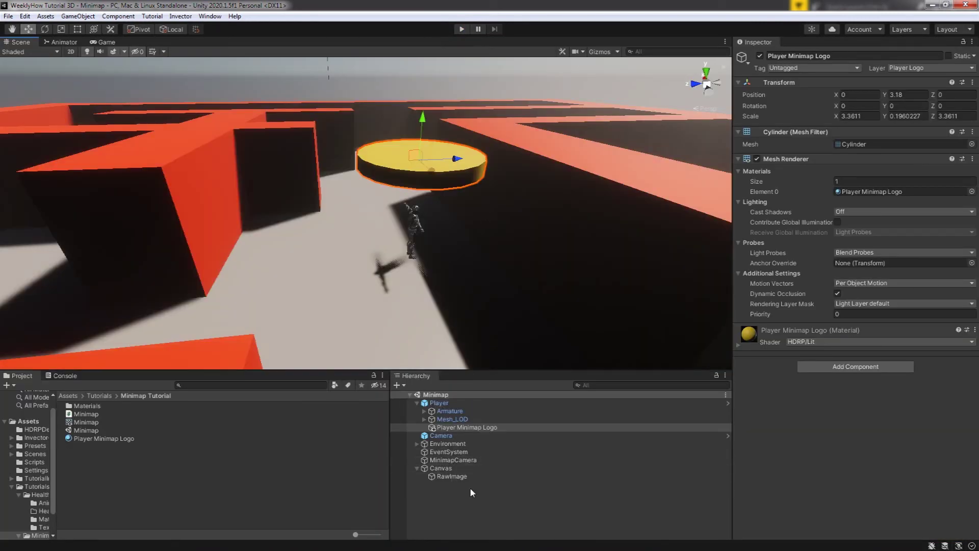
Rename the Canvas's RawImage object to Minimap and duplicate it.
left_click(442, 468)
left_click(462, 478)
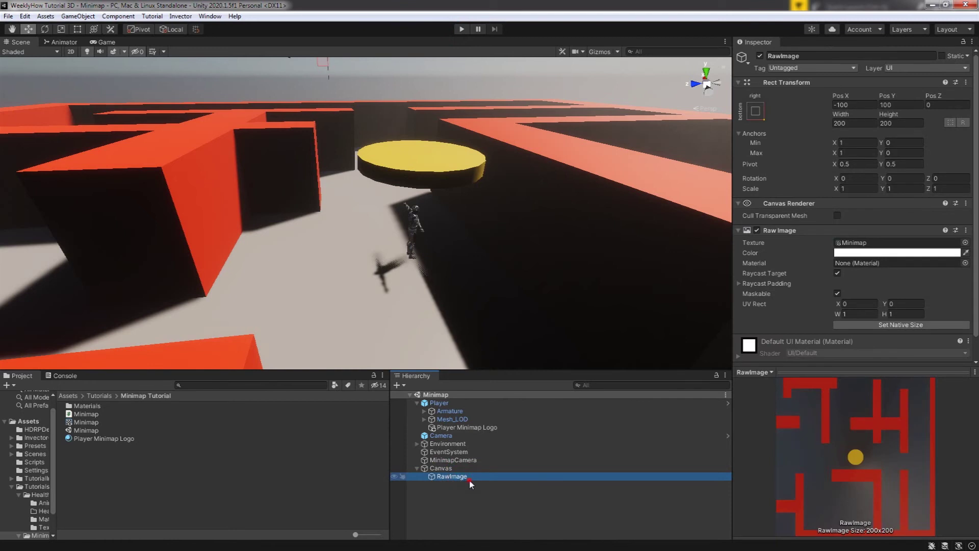
key("F2")
type("Minimap")
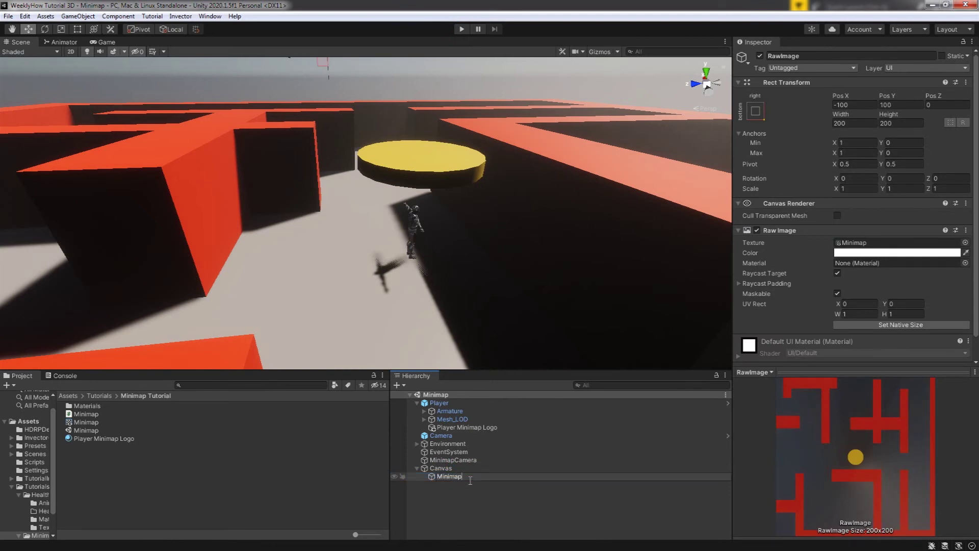
key("Return")
key("ctrl+d")
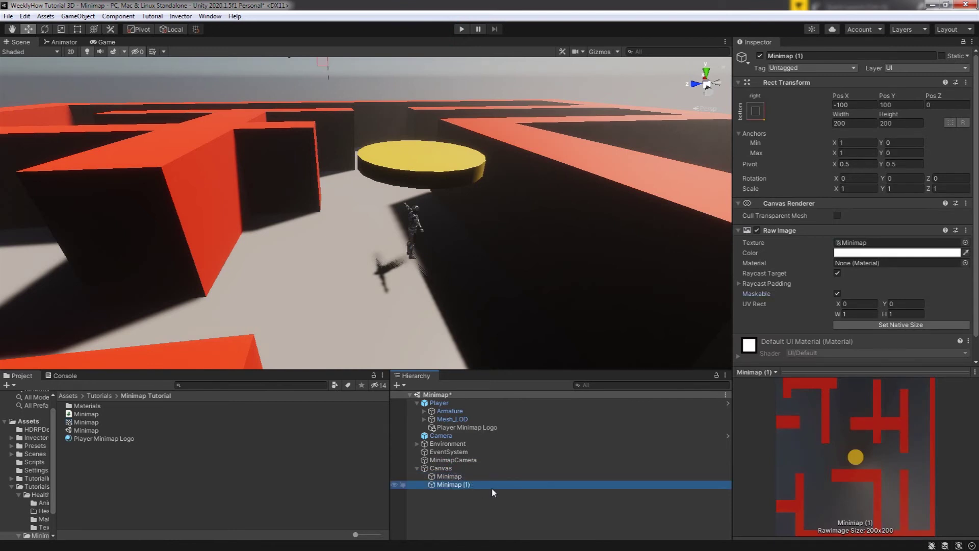
Set the duplicated raw image's texture to None and show the Game view.
left_click(965, 242)
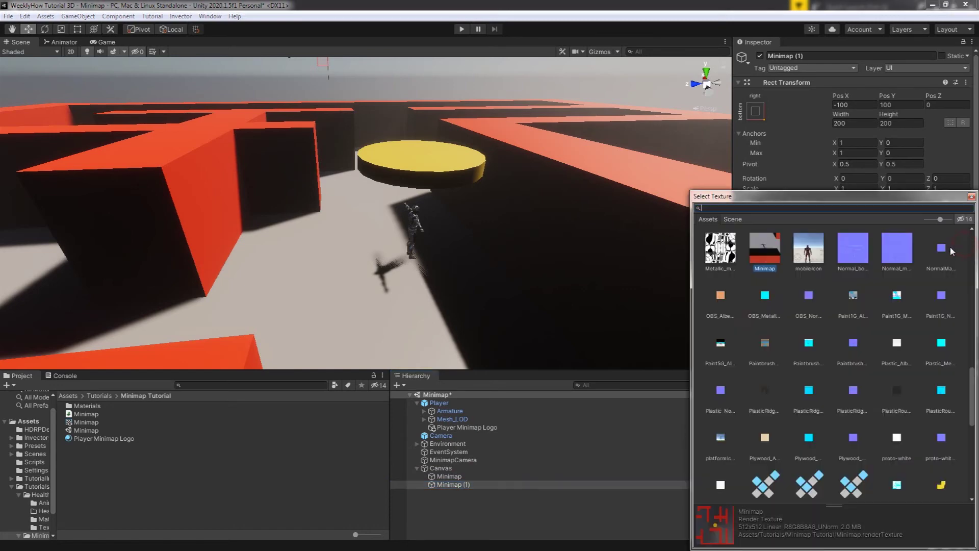
scroll(831, 357, "up", 15)
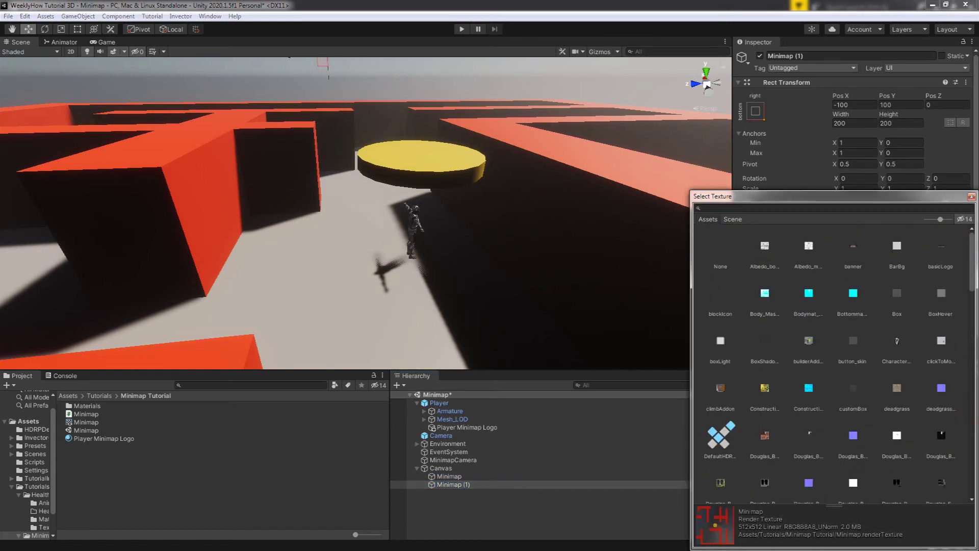
left_click(722, 250)
left_click(971, 196)
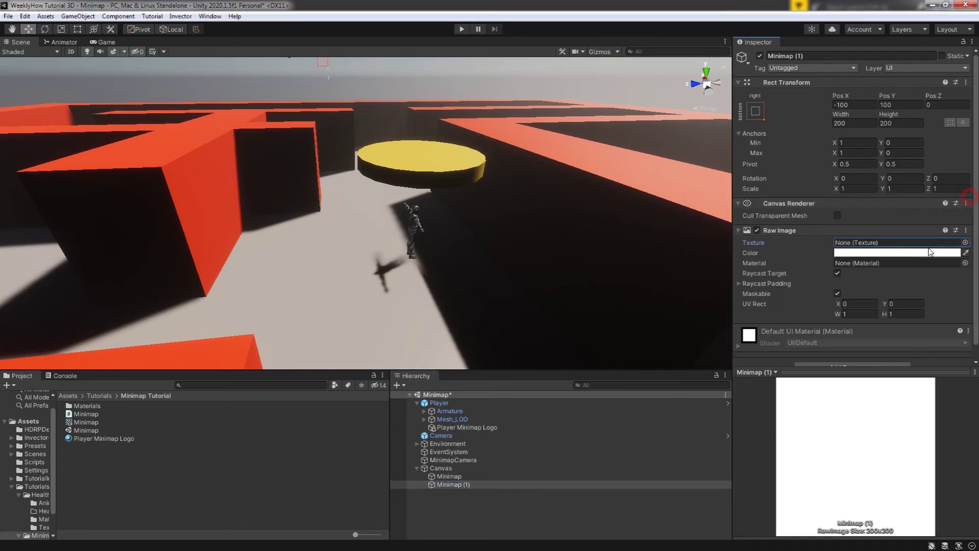
left_click(106, 42)
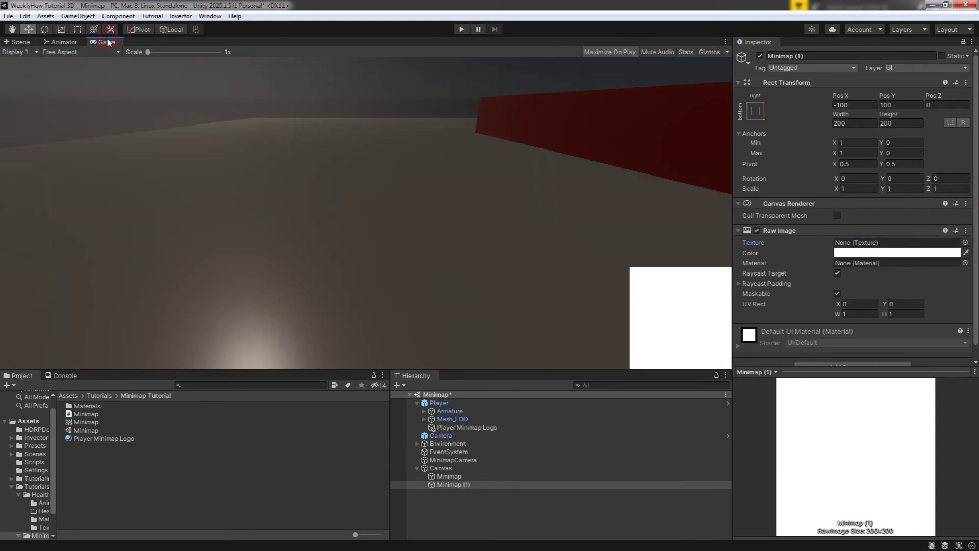
Place the duplicated raw image before Minimap in the Canvas hierarchy and rename it Minimap Border.
left_click_drag(460, 484, 462, 473)
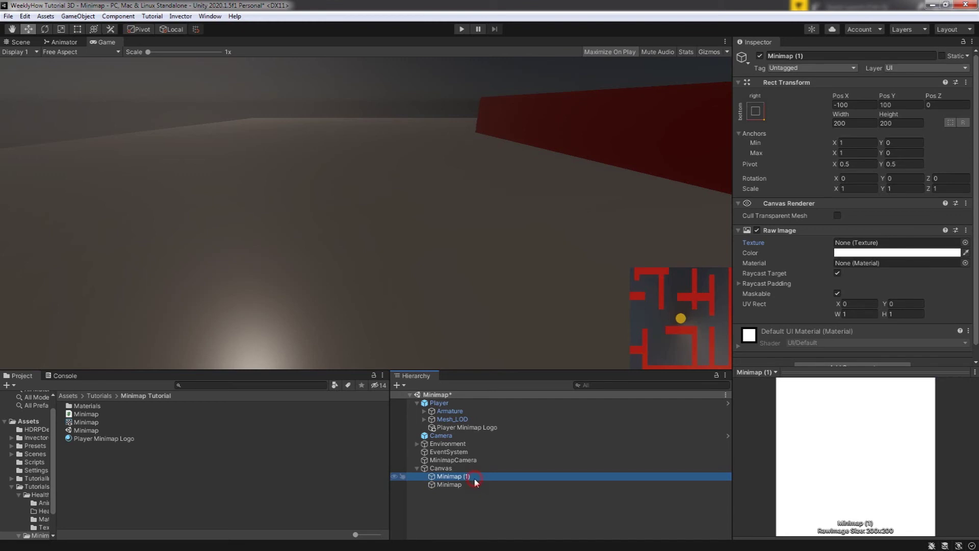
left_click(473, 477)
type("Minim")
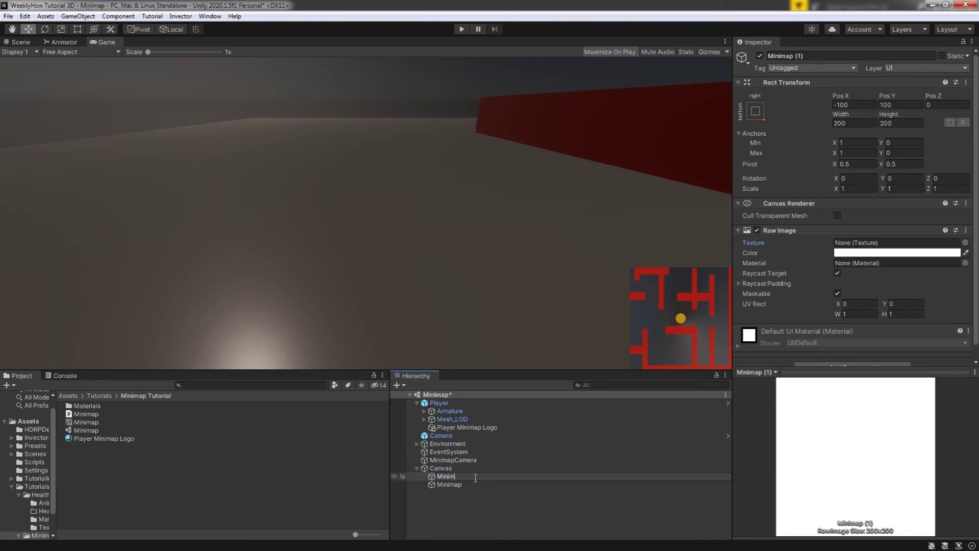
type("ap Border")
key("Return")
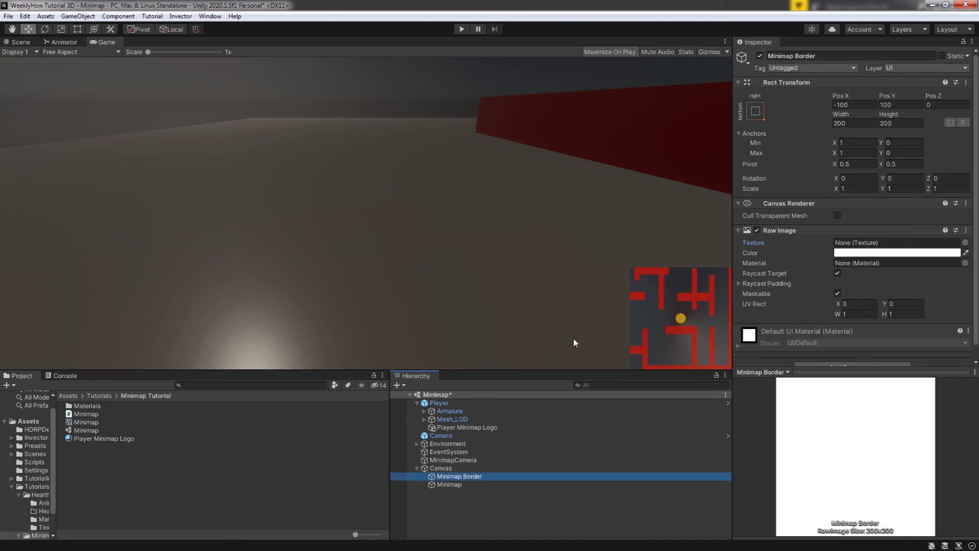
Set the Minimap Border's width and height to 210.
left_click(852, 123)
type("210")
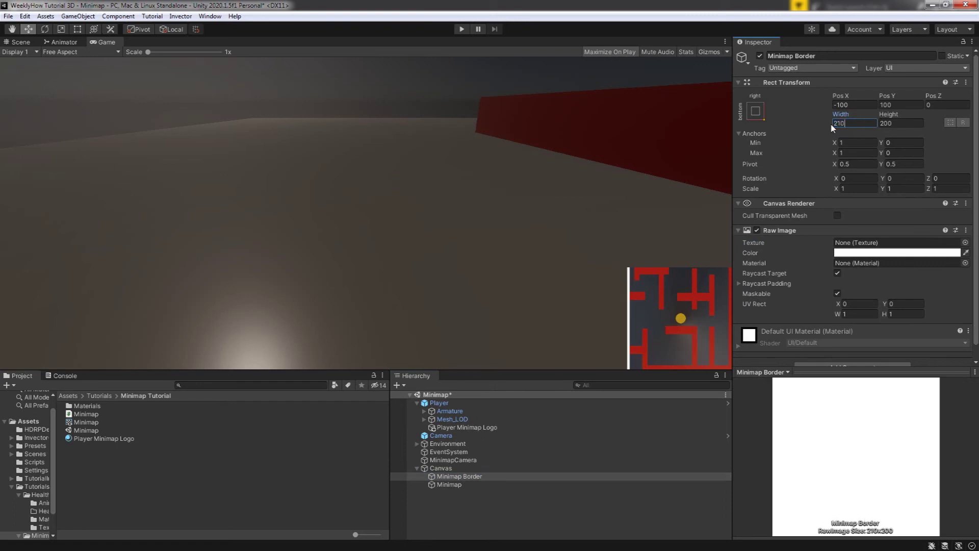
key("Tab")
type("210")
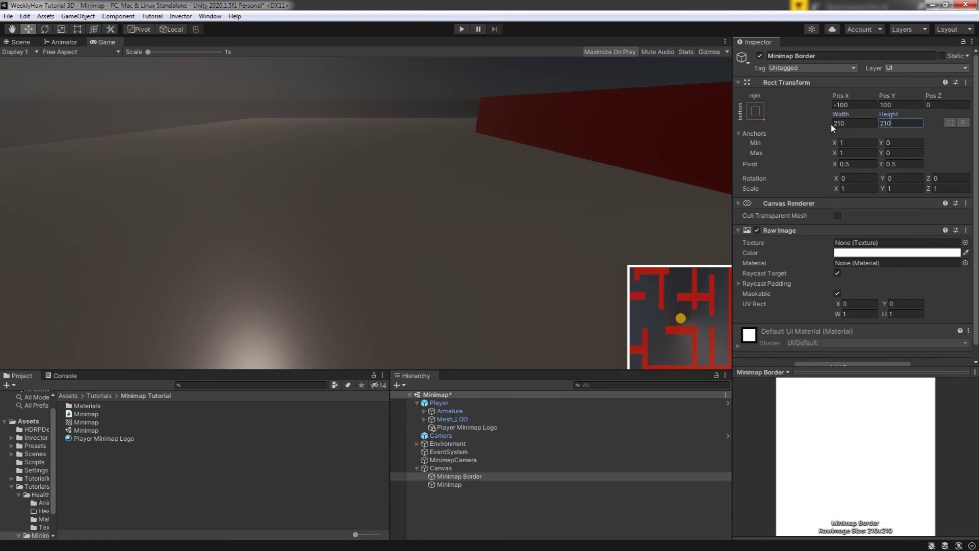
Create an empty Canvas child named Minimap and nest the Minimap Border and the Minimap raw image inside it.
left_click(451, 471)
right_click(448, 470)
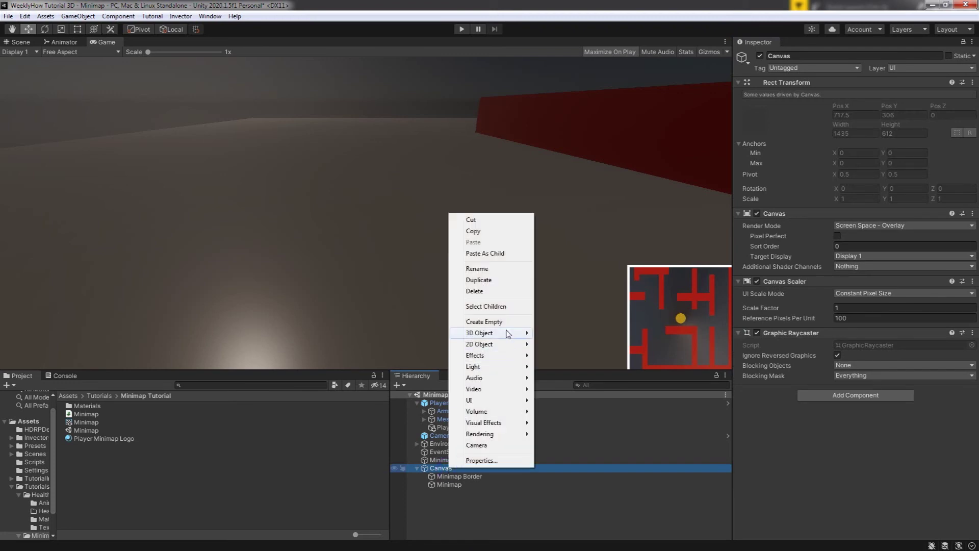
left_click(483, 322)
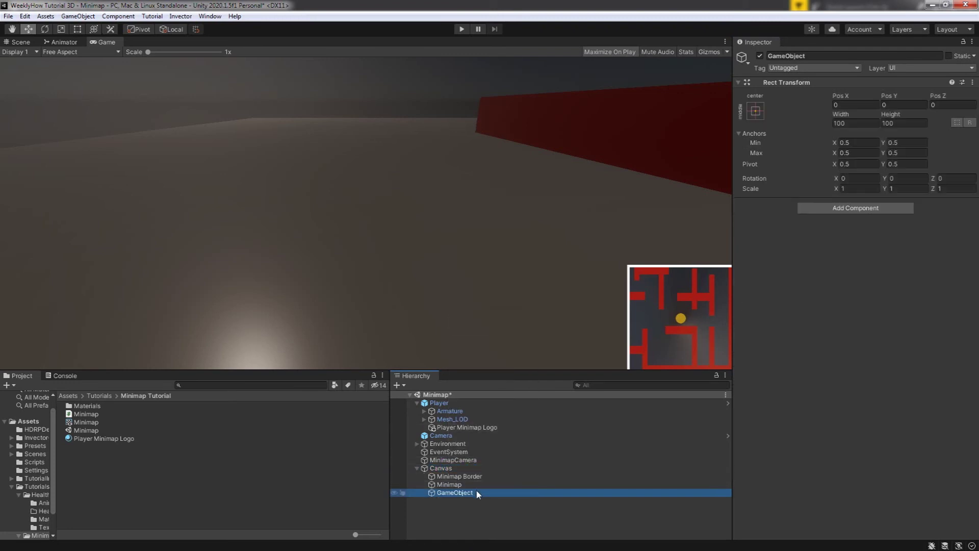
type("Minimap")
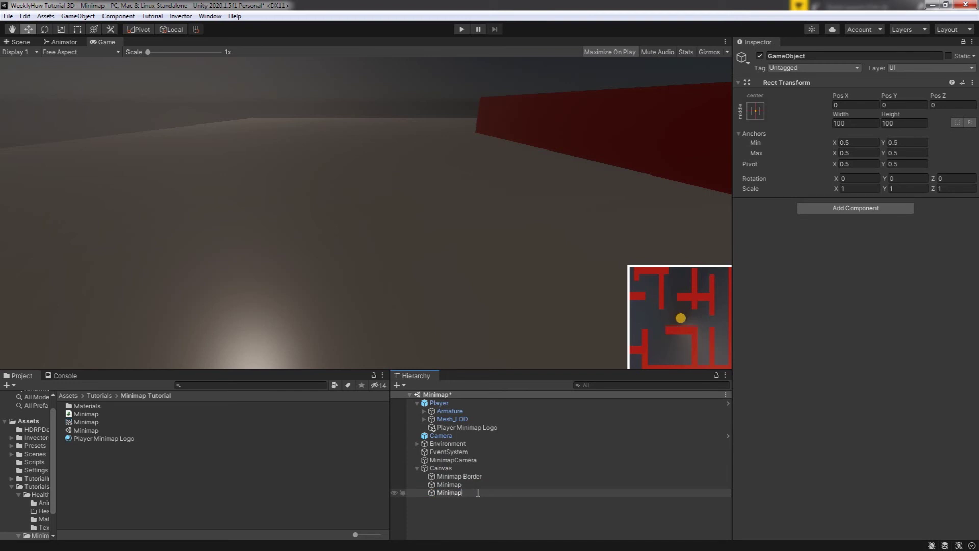
key("Return")
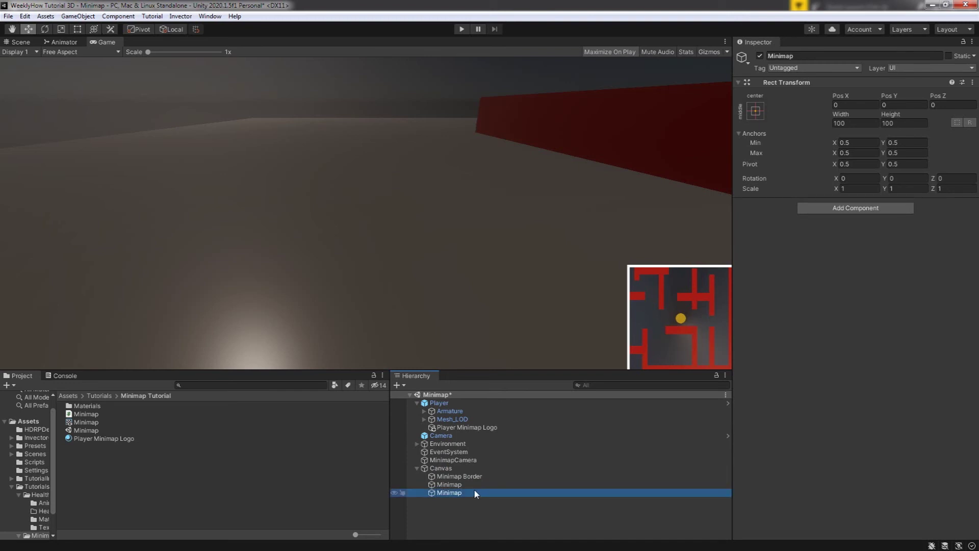
left_click(457, 485)
left_click(461, 476, "ctrl")
left_click_drag(454, 478, 458, 494)
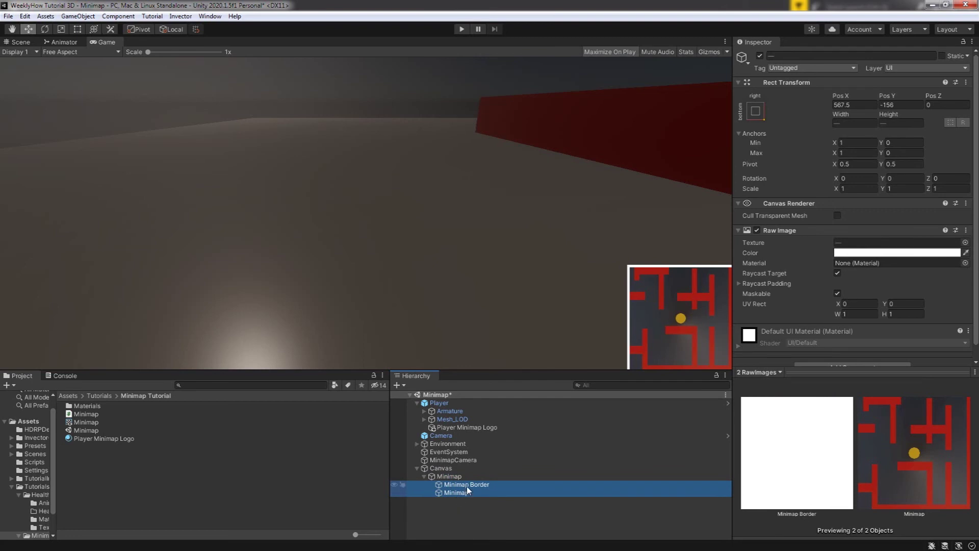
Offset the parent Minimap object from the screen corner to about Pos X -13.42 and Pos Y 16.35.
left_click(431, 477)
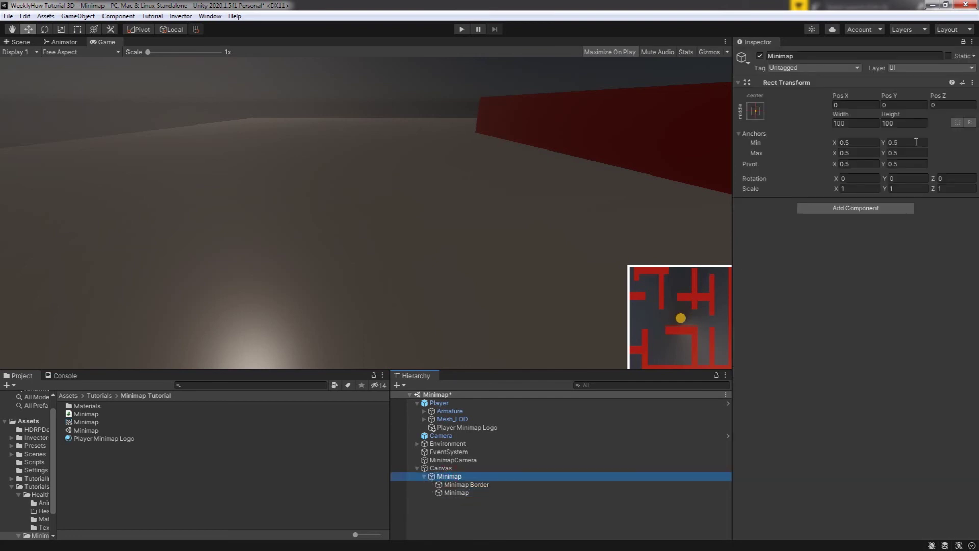
left_click_drag(842, 97, 963, 96)
left_click_drag(892, 97, 190, 98)
Play-test the scene to check the bordered minimap's on-screen placement while the player runs, and exit play mode.
key("ctrl+p")
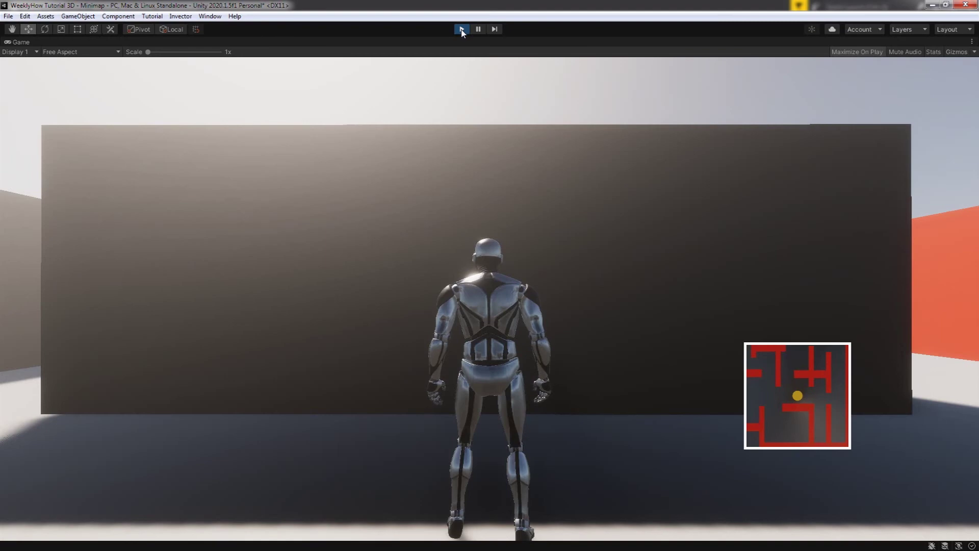
key("w")
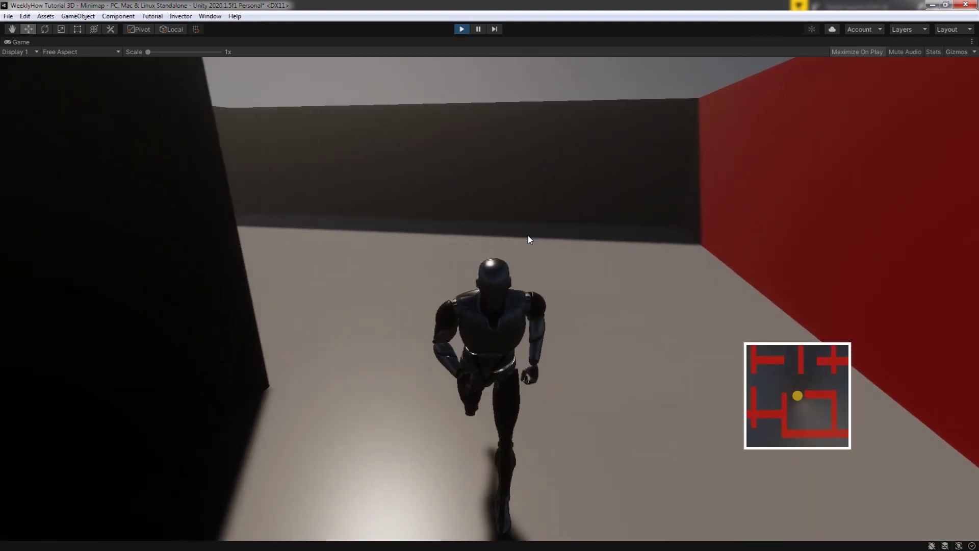
key("ctrl+p")
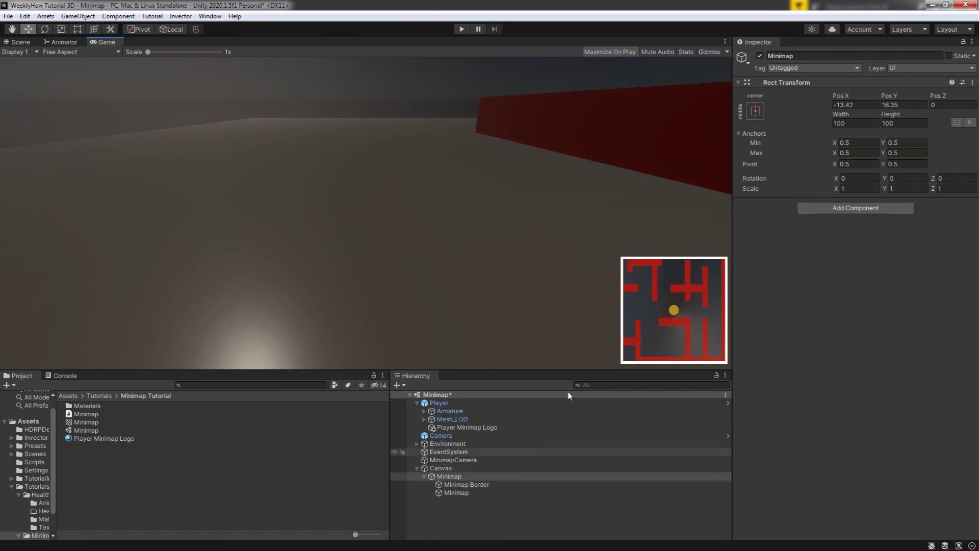
Apply the bottom-right anchor preset with position to the parent Minimap object, and set its Pos X and Pos Y to 0.
left_click(756, 111)
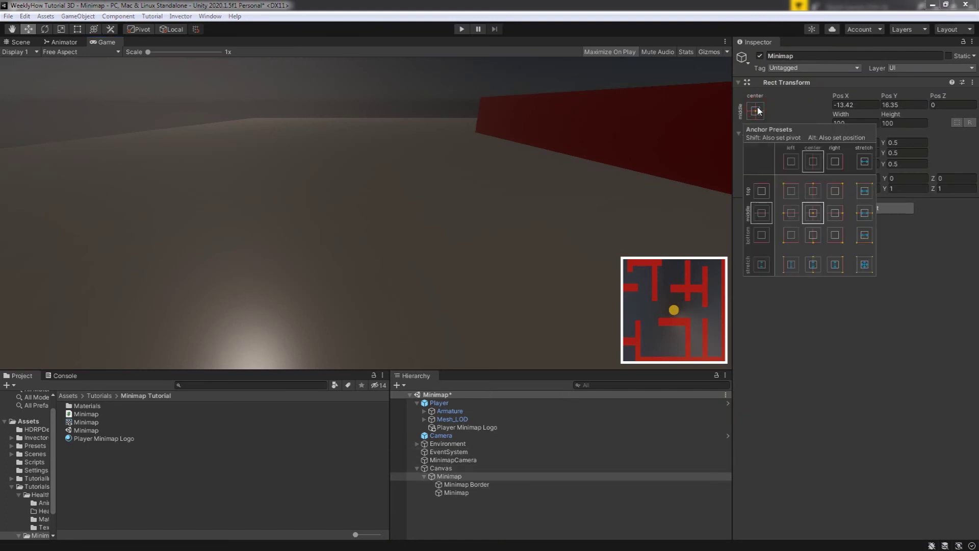
key("alt")
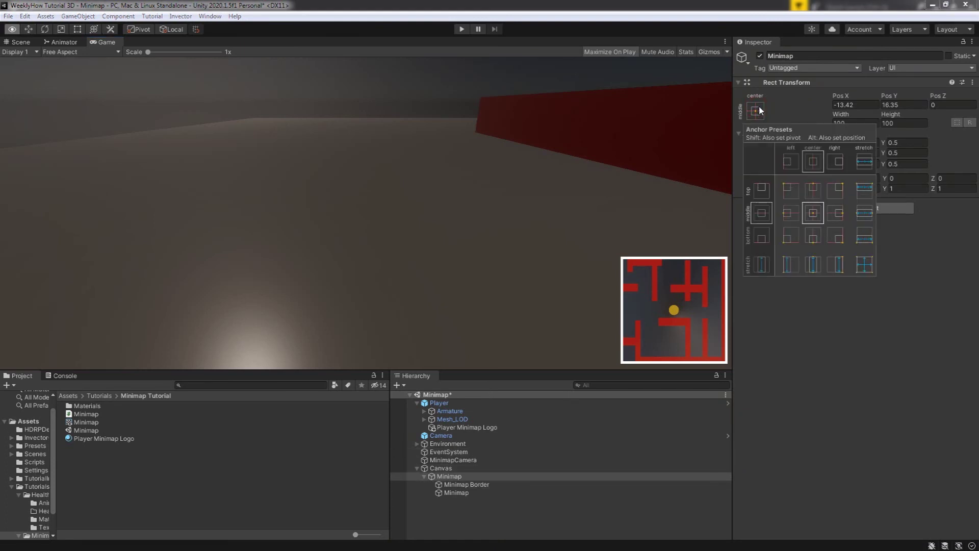
left_click(839, 236, "alt")
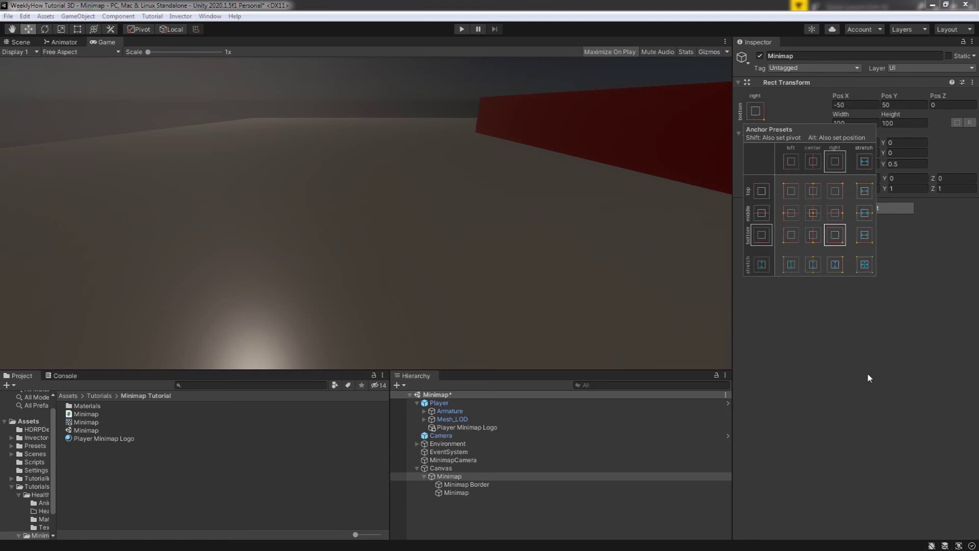
left_click(862, 101)
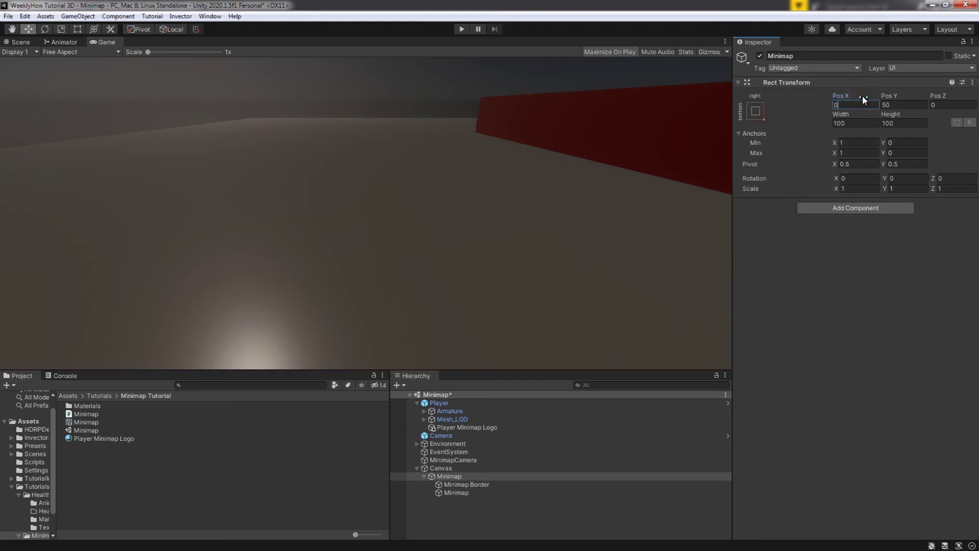
left_click(894, 104)
type("0")
Set the Minimap Border's Pos X and Pos Y to 0.
left_click(479, 484)
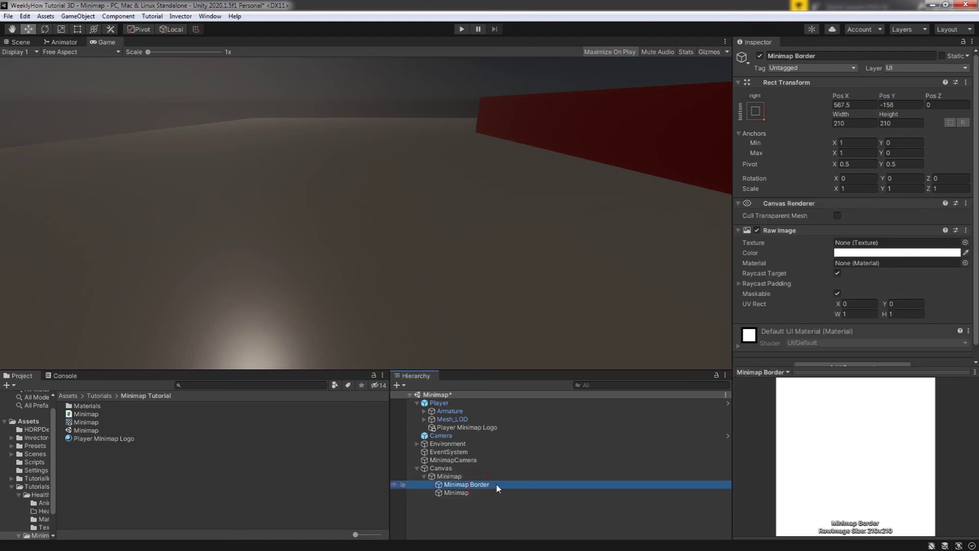
left_click(857, 105)
type("0")
left_click(898, 104)
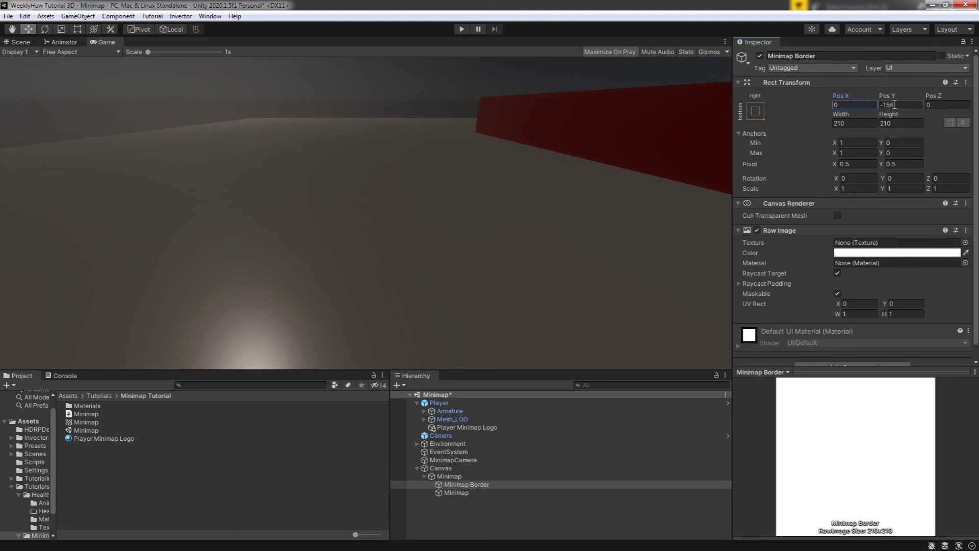
type("0")
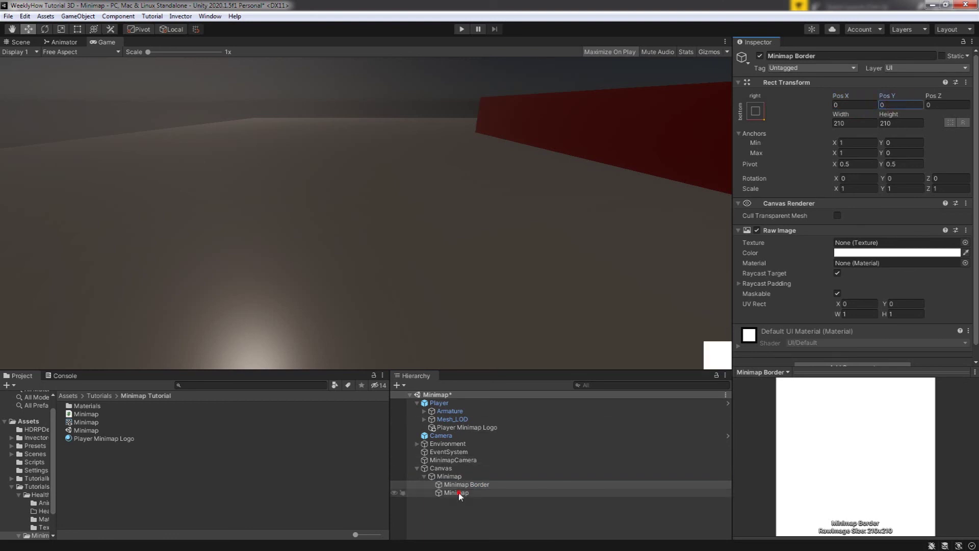
Set the nested Minimap raw image's Pos X and Pos Y to 0.
left_click(456, 493)
left_click(868, 104)
type("0")
left_click(907, 104)
type("0")
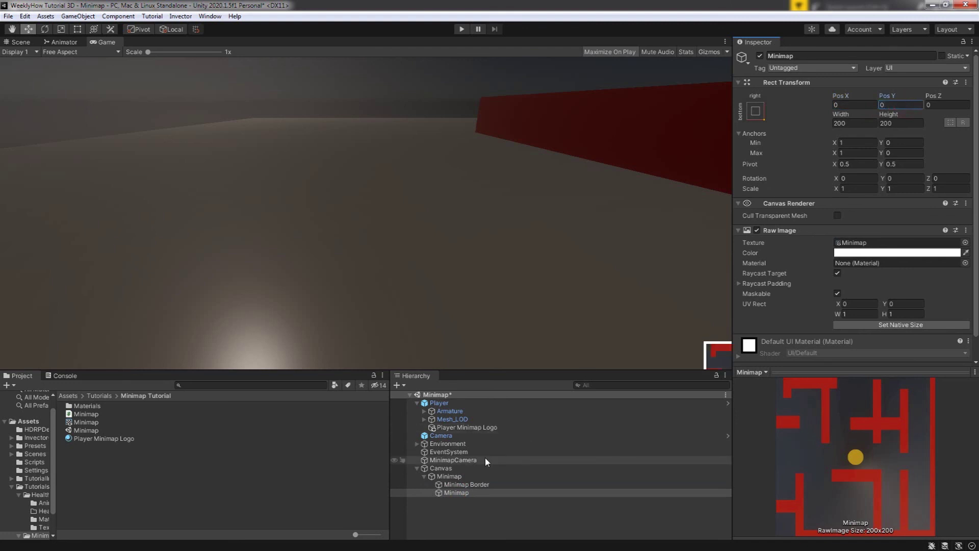
Reapply the bottom-right anchor preset with position to the parent Minimap object and set its Pos X to -170.
left_click(463, 476)
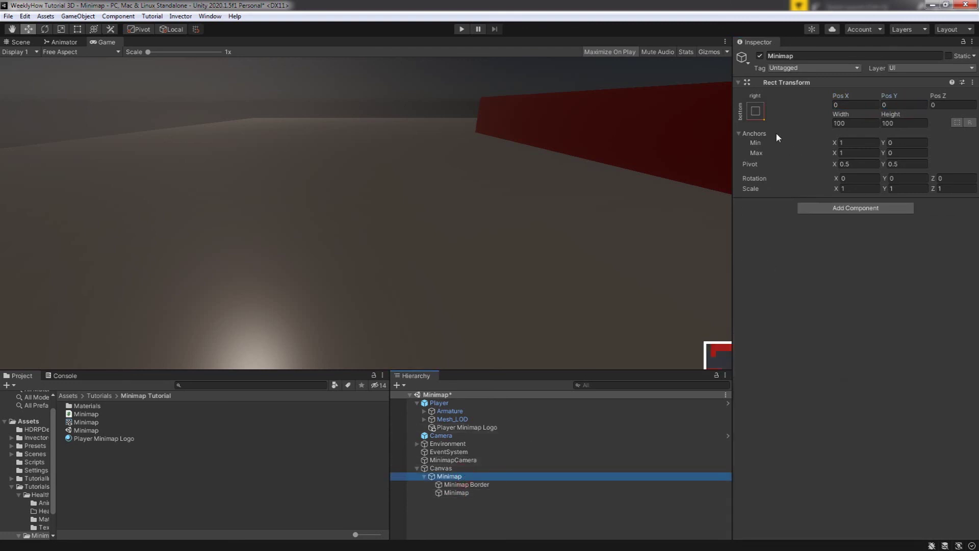
left_click(757, 110)
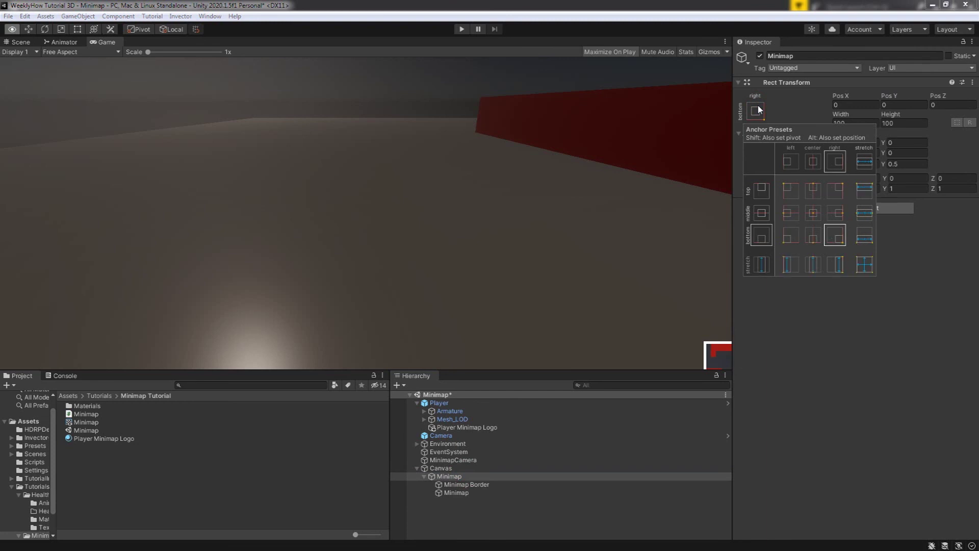
left_click(836, 236, "alt")
left_click(844, 94)
left_click_drag(844, 93, 797, 96)
left_click(869, 104)
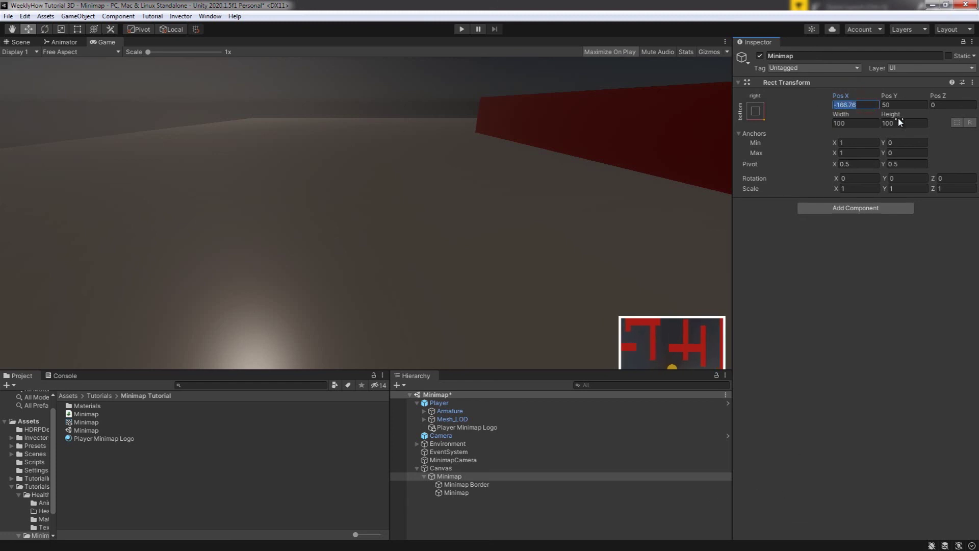
type("-170")
Set the parent Minimap object's Pos Y to 170.
left_click(905, 105)
type("-170")
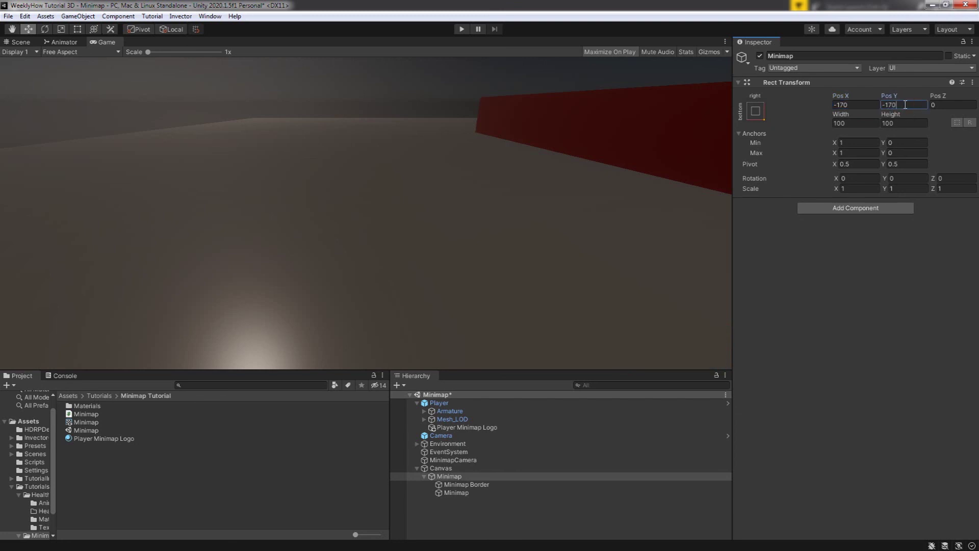
key("BackSpace")
key("BackSpace")
key("BackSpace")
key("BackSpace")
type("170")
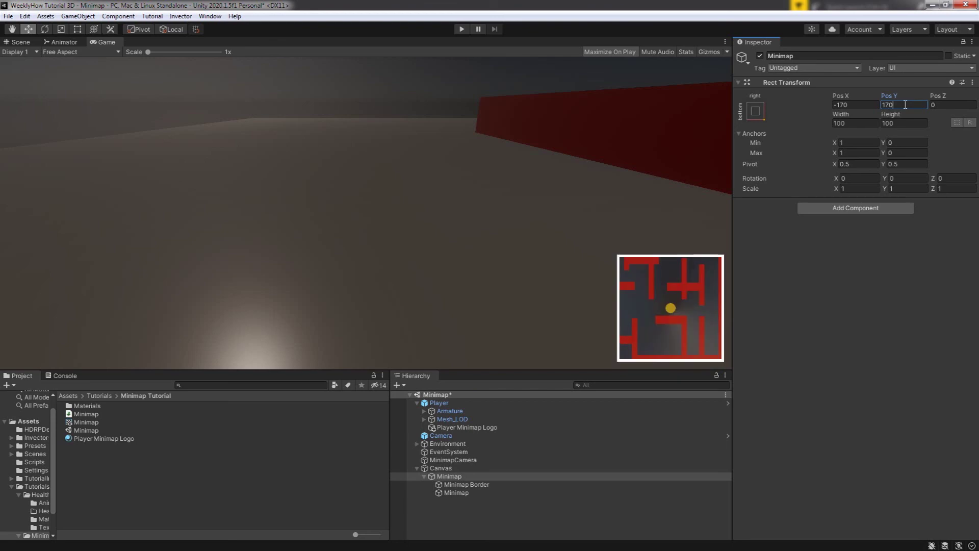
Play-test the scene, running the player through the maze to check the minimap's bottom-right placement and player tracking.
left_click(461, 29)
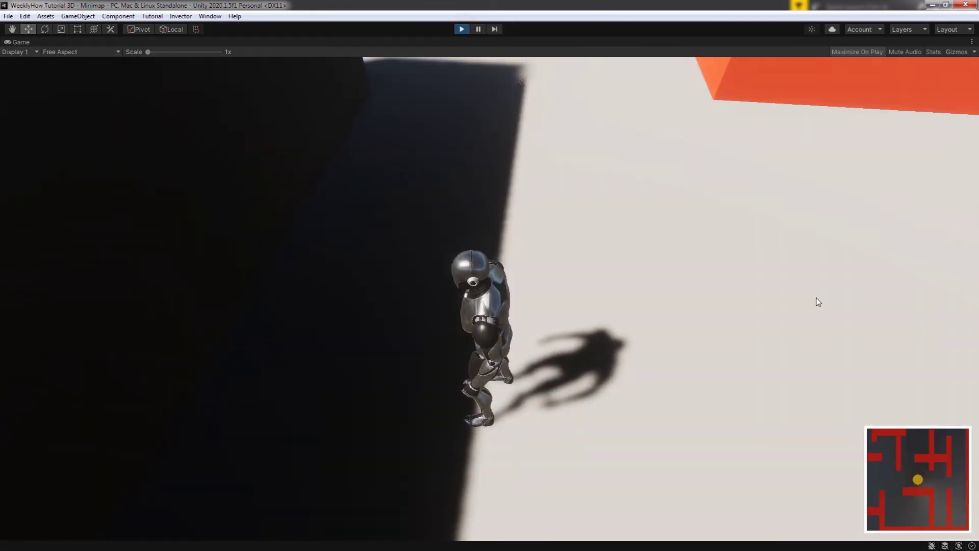
key("w")
key("w")
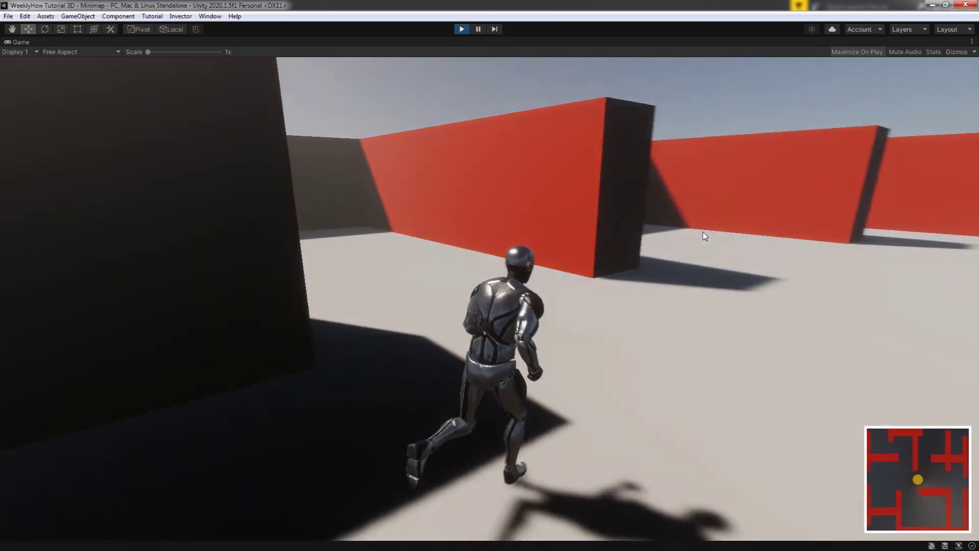
key("a")
key("s")
key("d")
key("w")
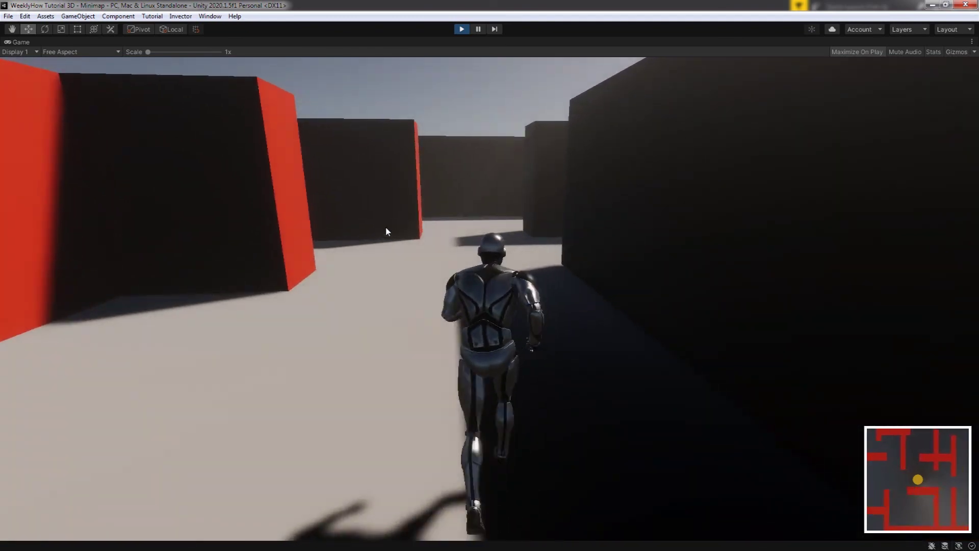
key("d")
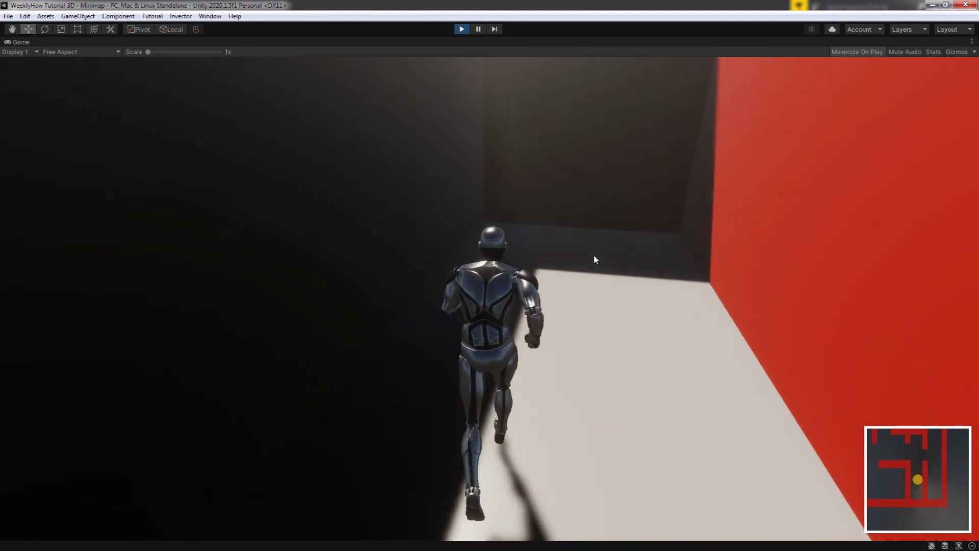
key("s")
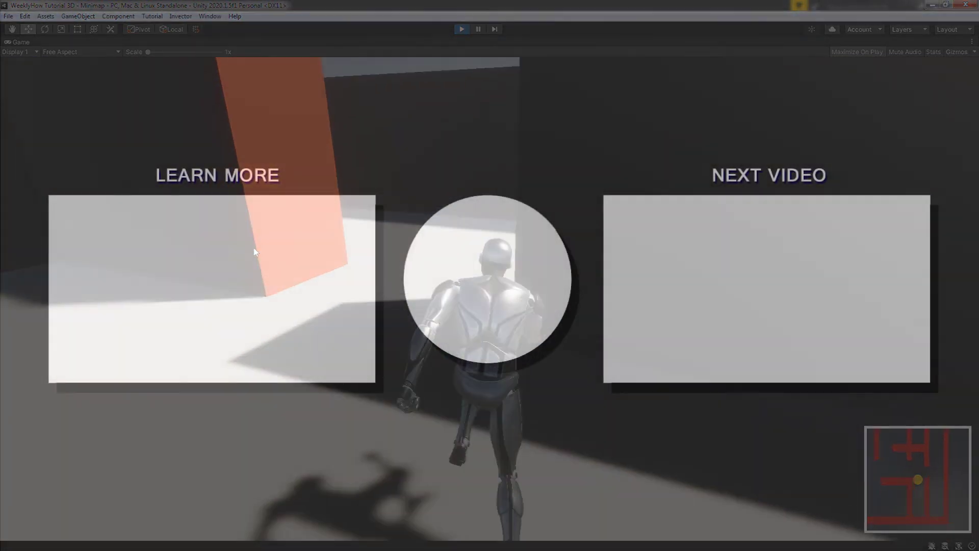